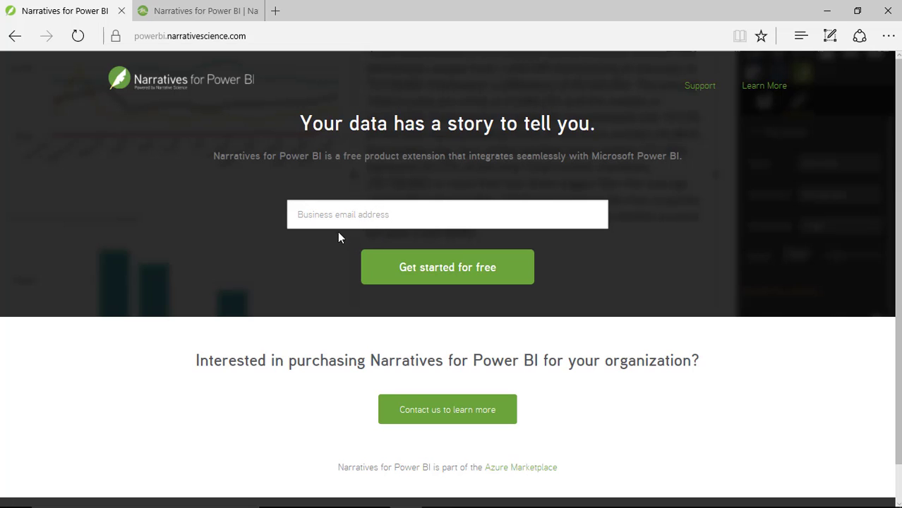
- Expand the free sign-up form from the Business email field and dismiss the autofill suggestions
click(300, 214)
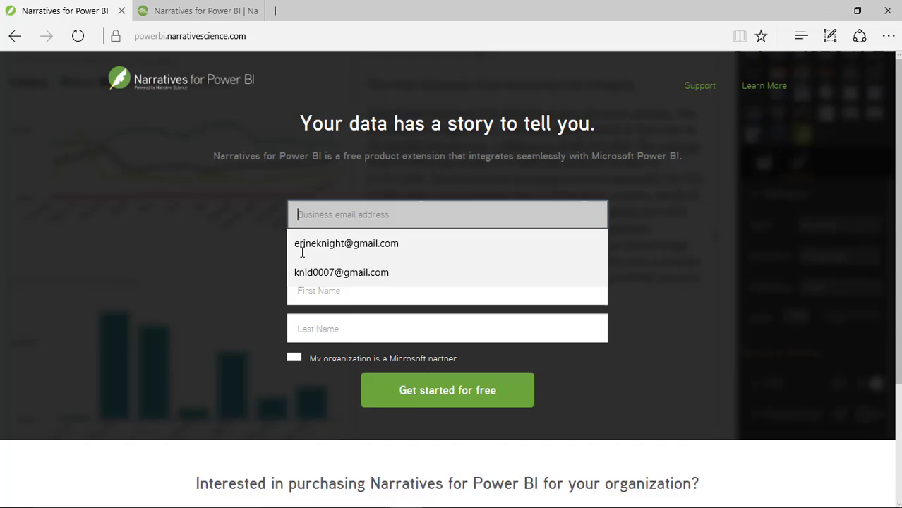
click(242, 312)
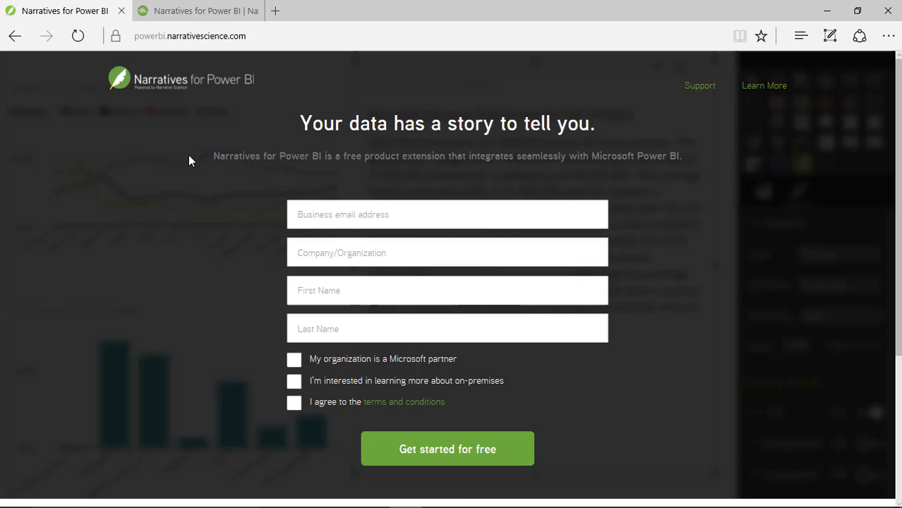
- Browse the Narratives for Power BI product page and its Platform page, then return to the sign-up tab
click(207, 11)
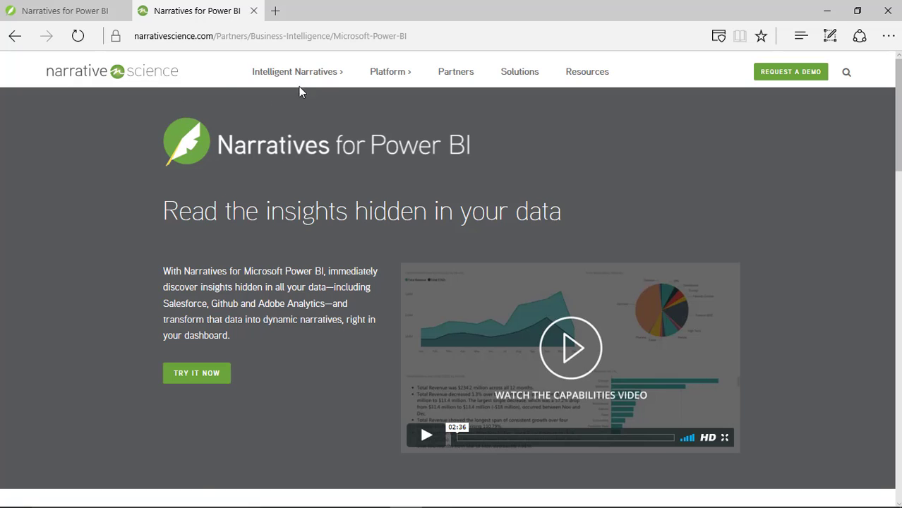
mouse_move(451, 83)
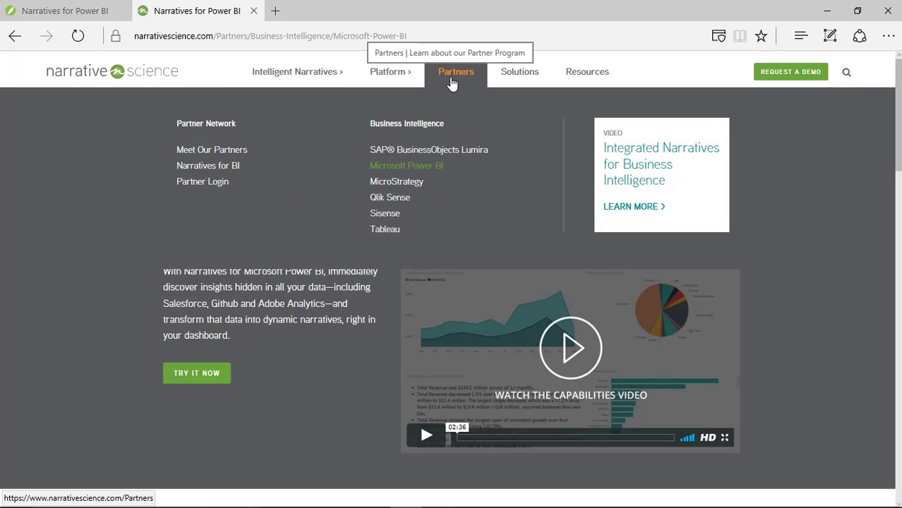
mouse_move(506, 84)
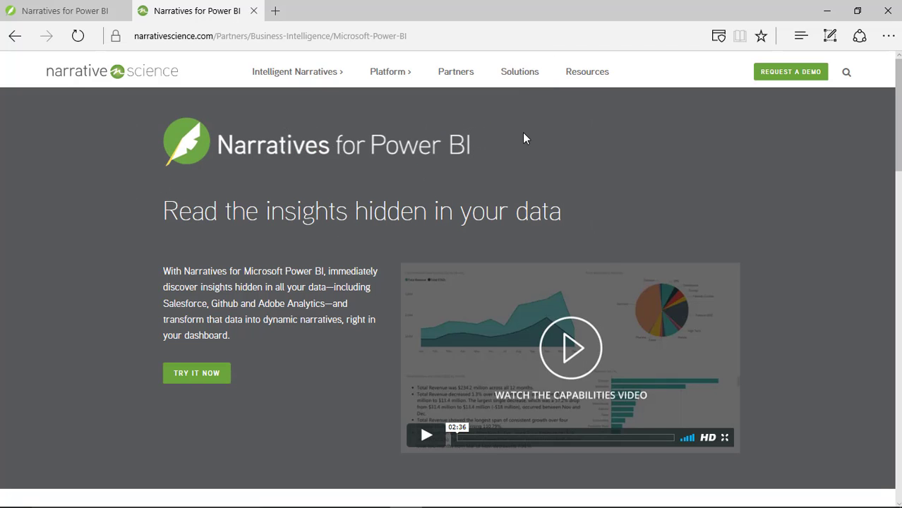
click(384, 76)
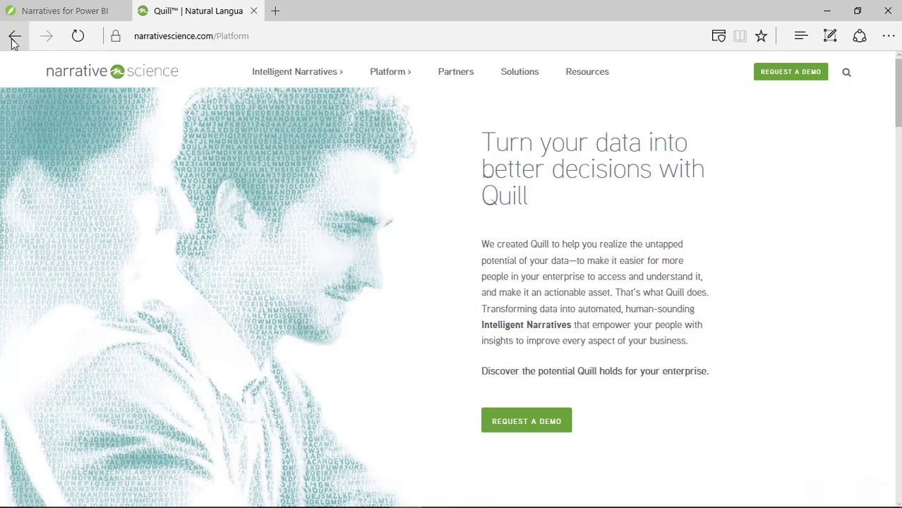
click(13, 37)
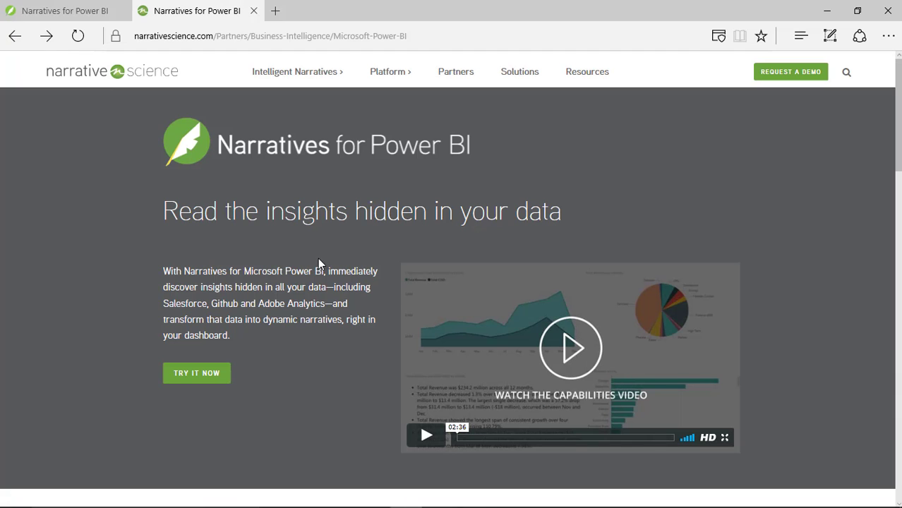
scroll(252, 312, down, 10)
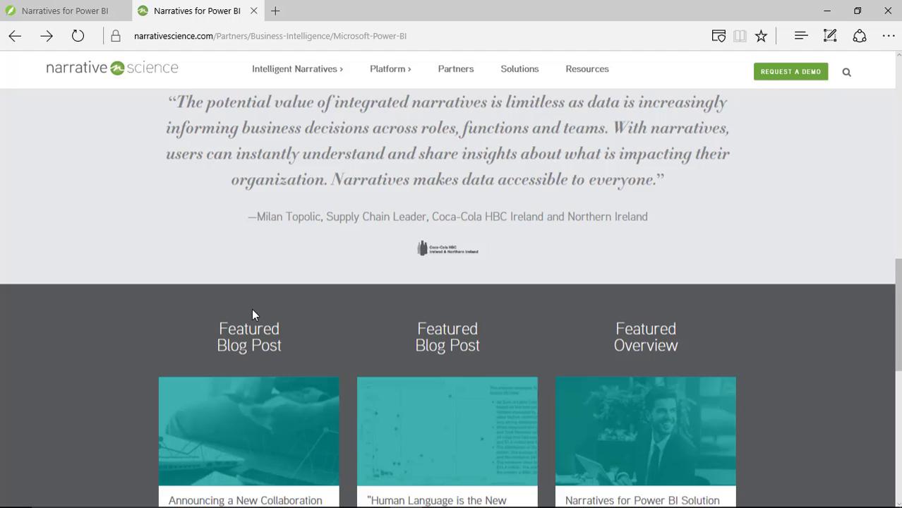
scroll(251, 309, up, 2)
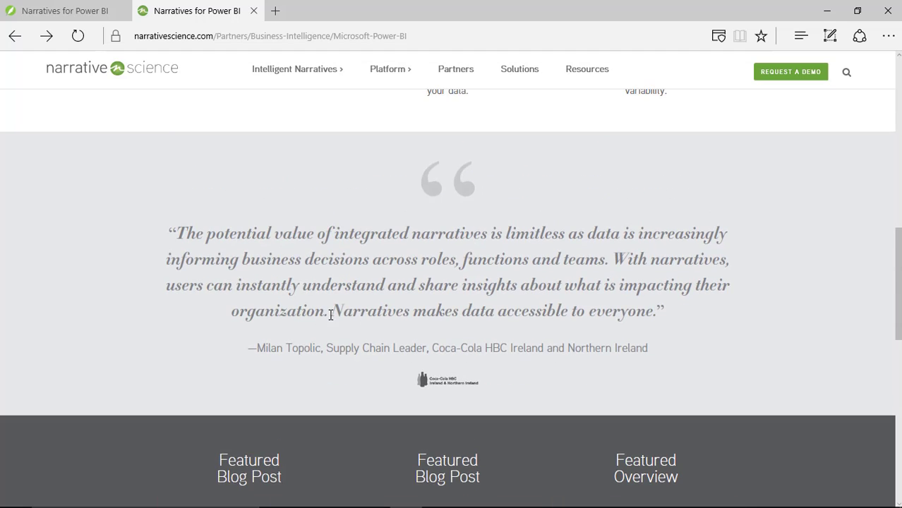
scroll(330, 311, up, 8)
click(106, 12)
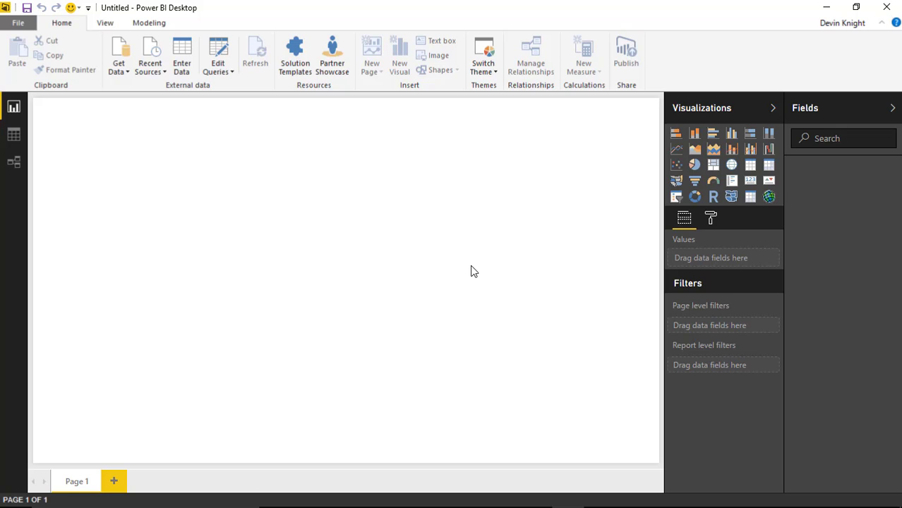
- Import the Offense sheet of NFL Data.xlsx through Get Data > Excel and load it
click(116, 72)
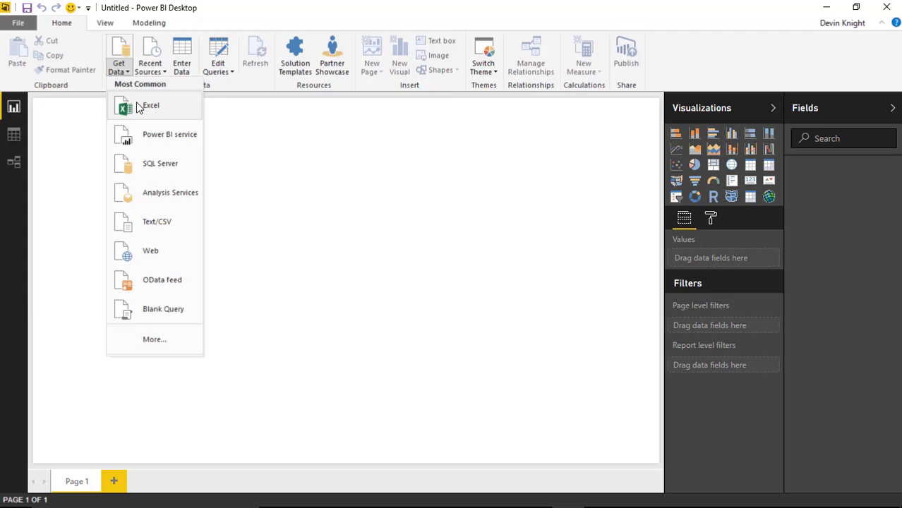
click(138, 105)
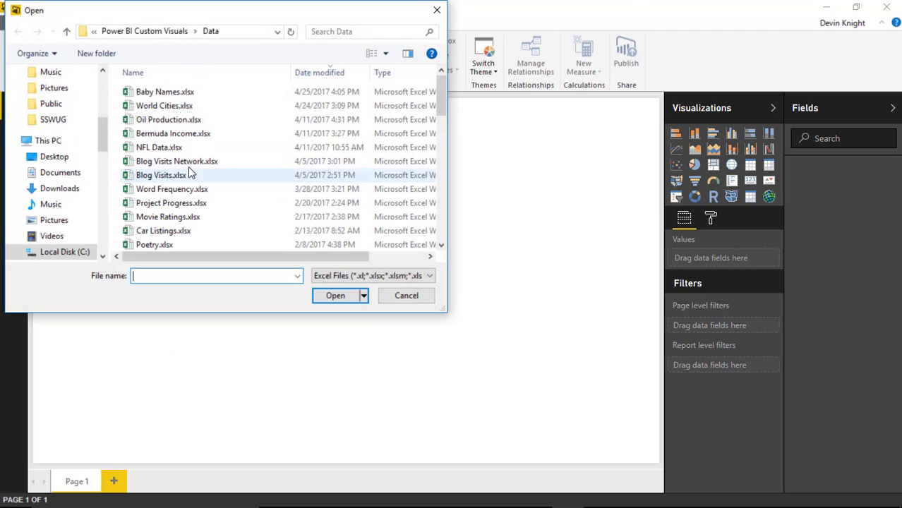
click(165, 148)
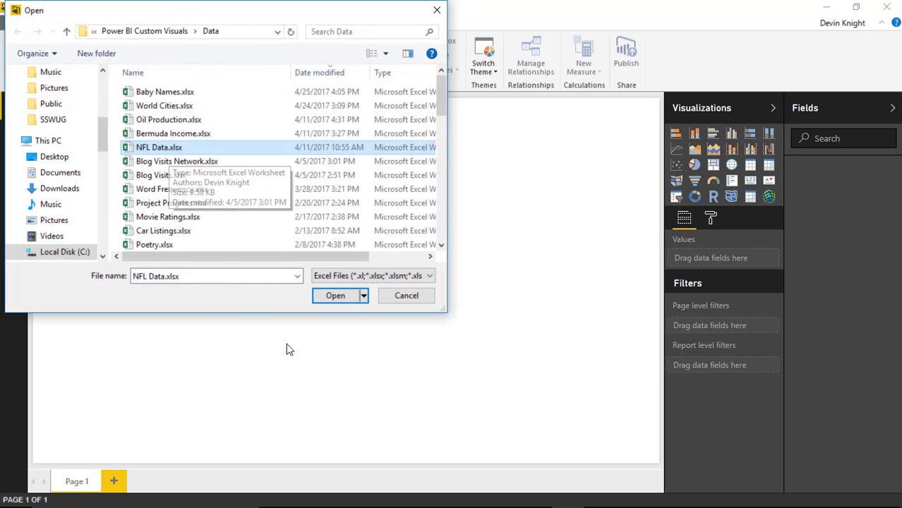
click(328, 296)
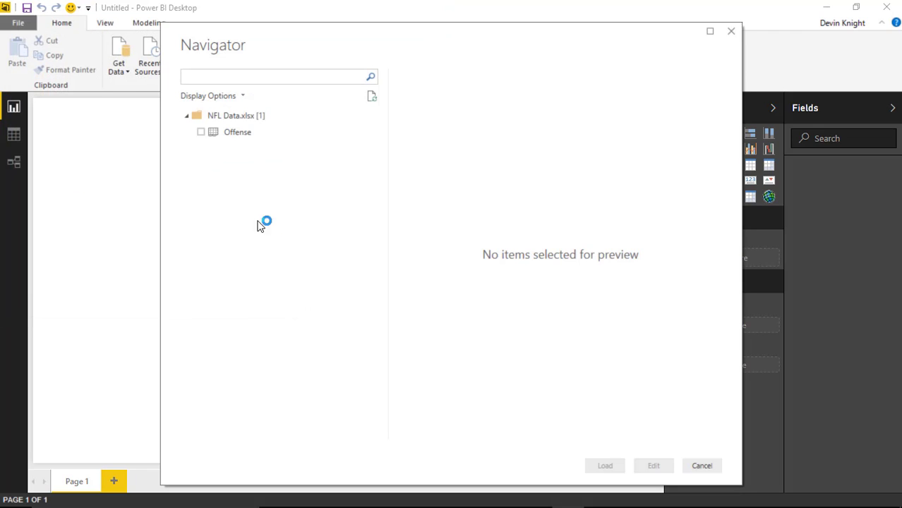
click(201, 135)
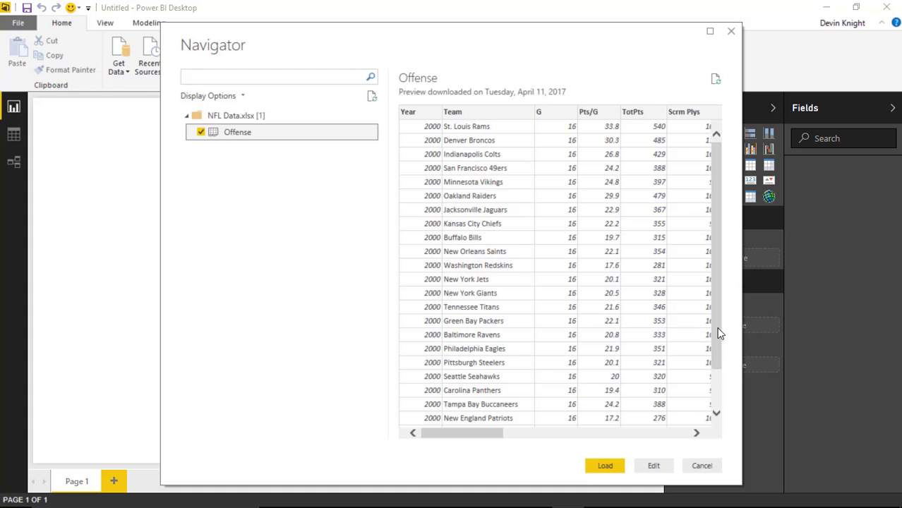
drag(719, 333, 709, 268)
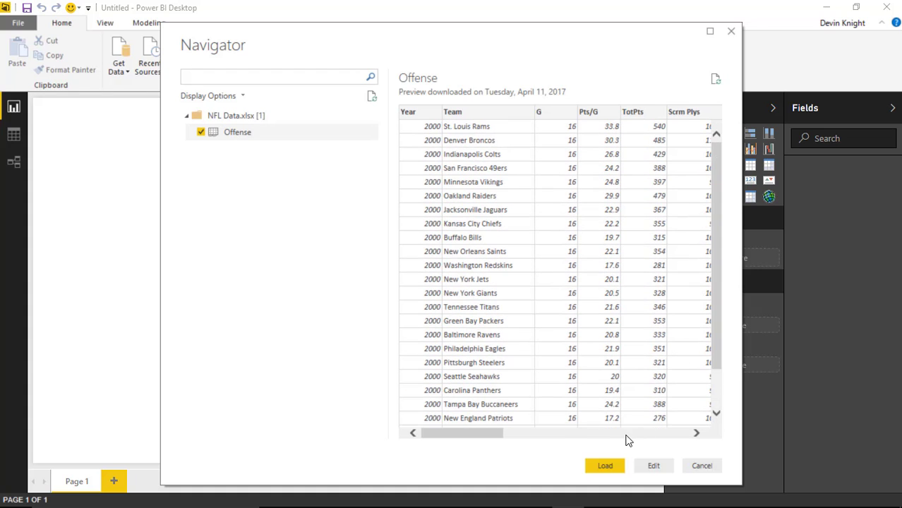
click(604, 466)
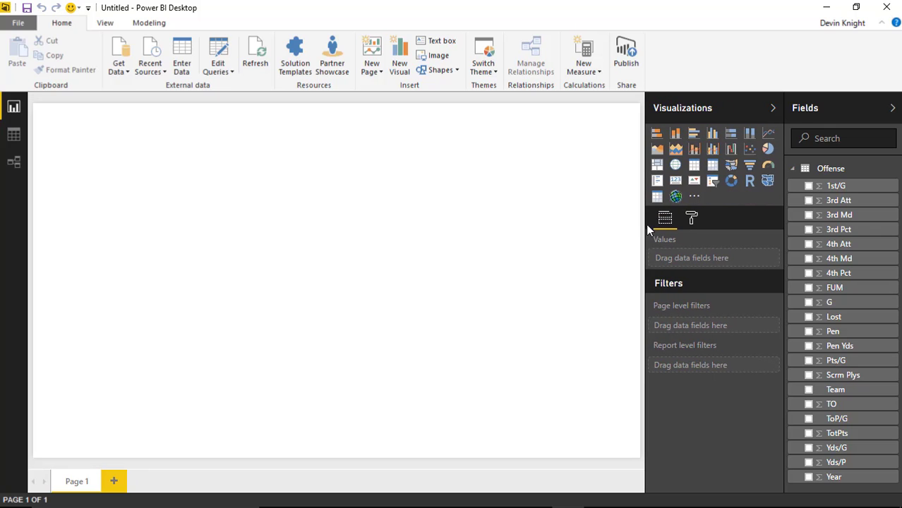
- Import the narratives-for-power-bi .pbiviz file from the Power BI Custom Visuals folder as a custom visual
click(695, 199)
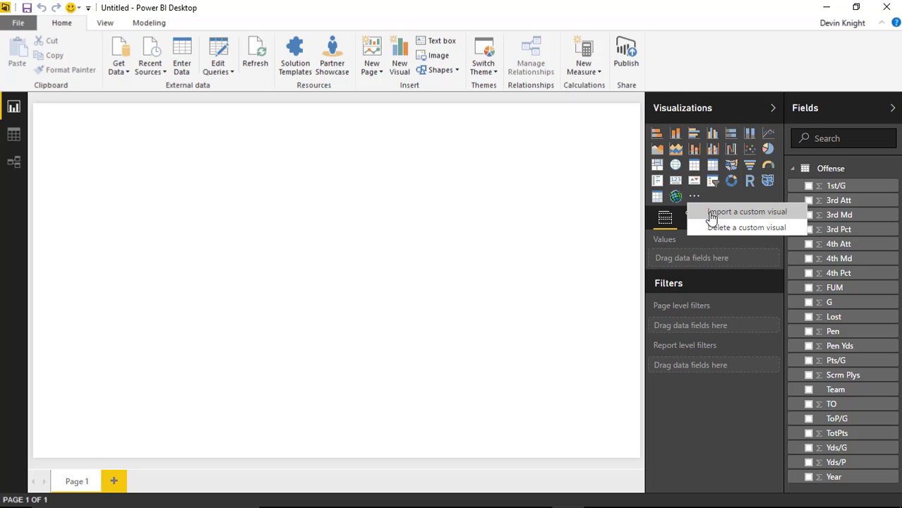
click(706, 212)
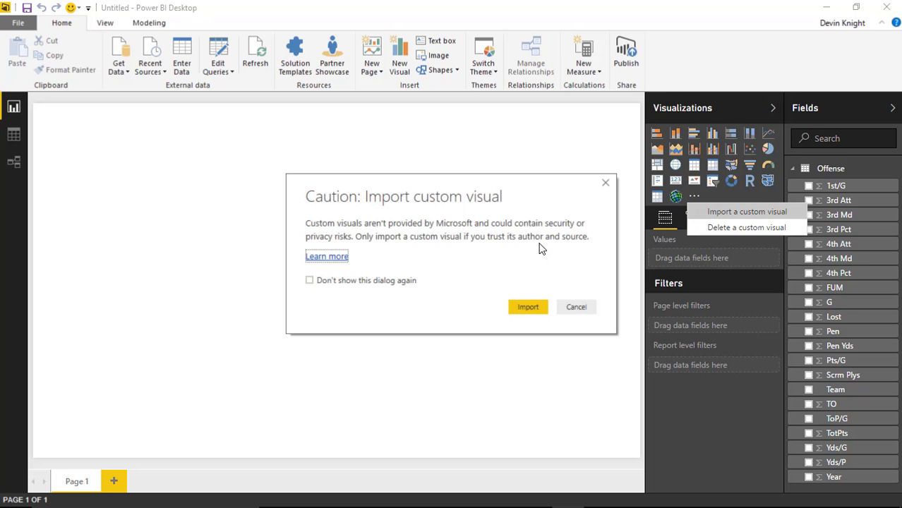
click(527, 309)
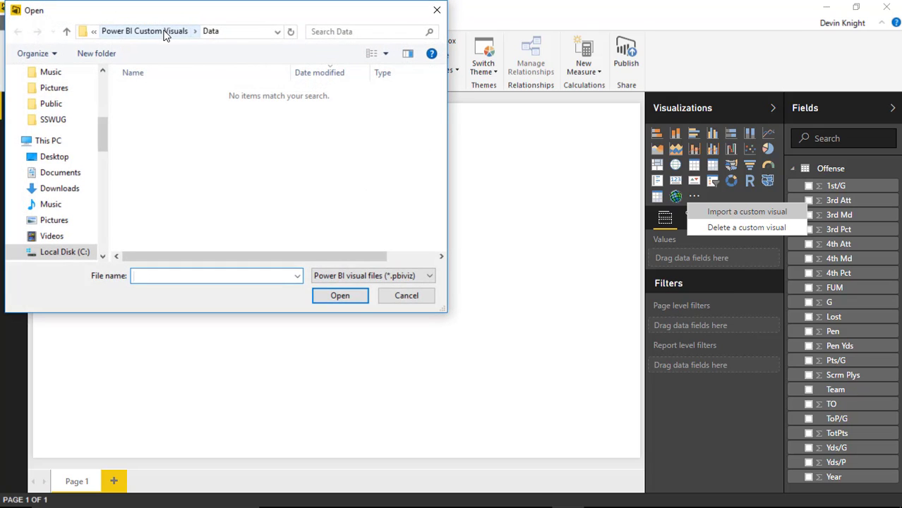
click(165, 32)
double_click(169, 92)
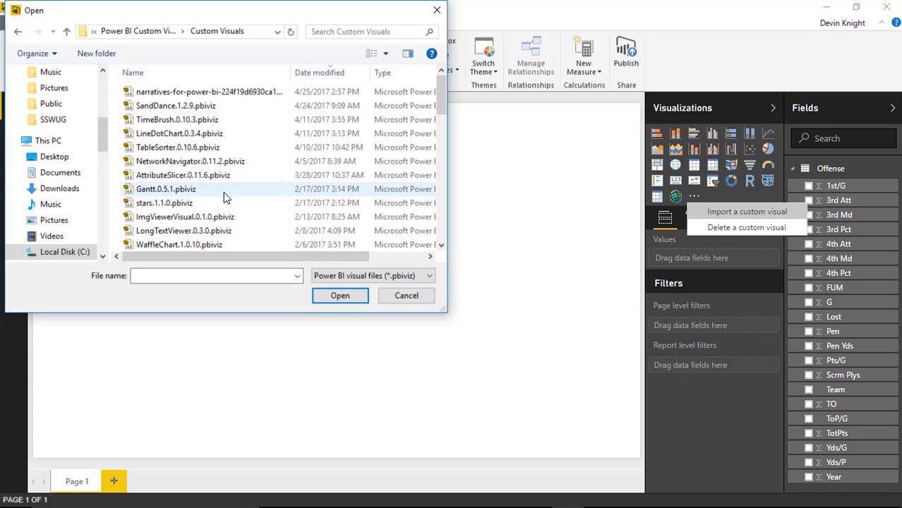
click(174, 96)
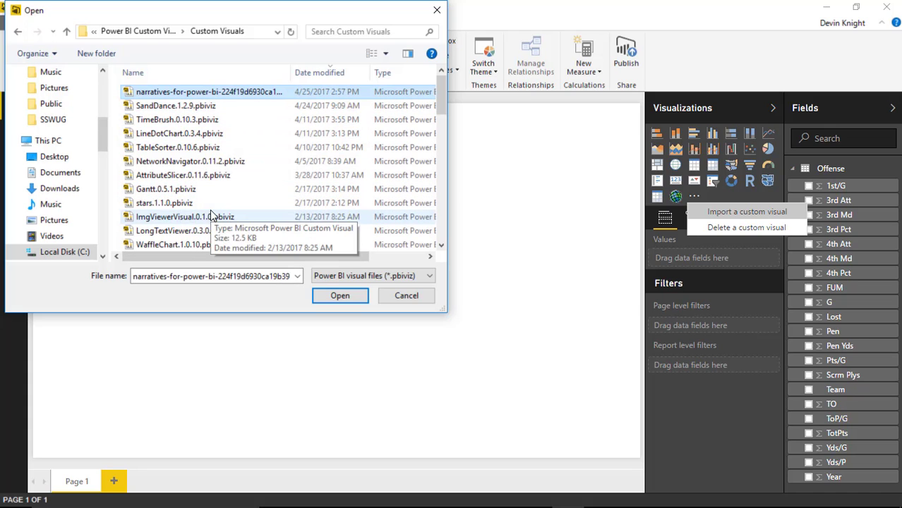
click(332, 296)
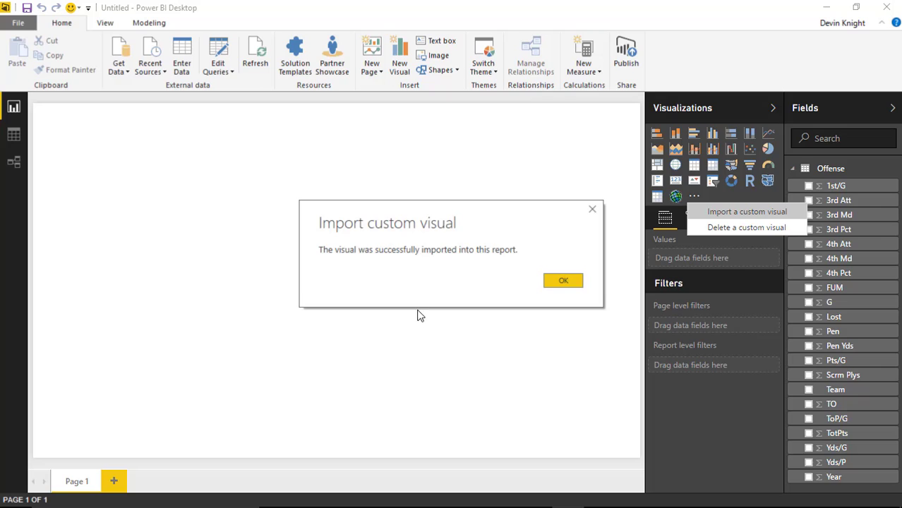
click(556, 283)
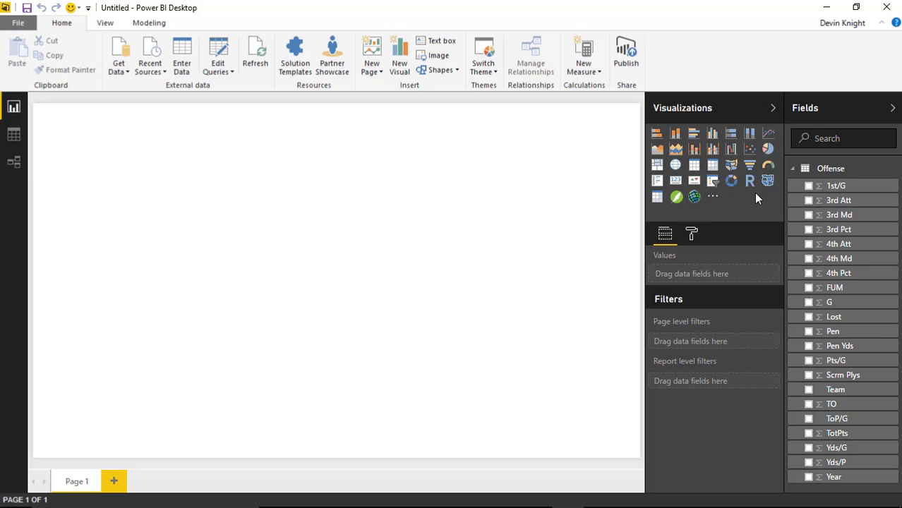
- Add a Narrative visual filling most of the canvas, with Year and Team as its dimensions
click(677, 198)
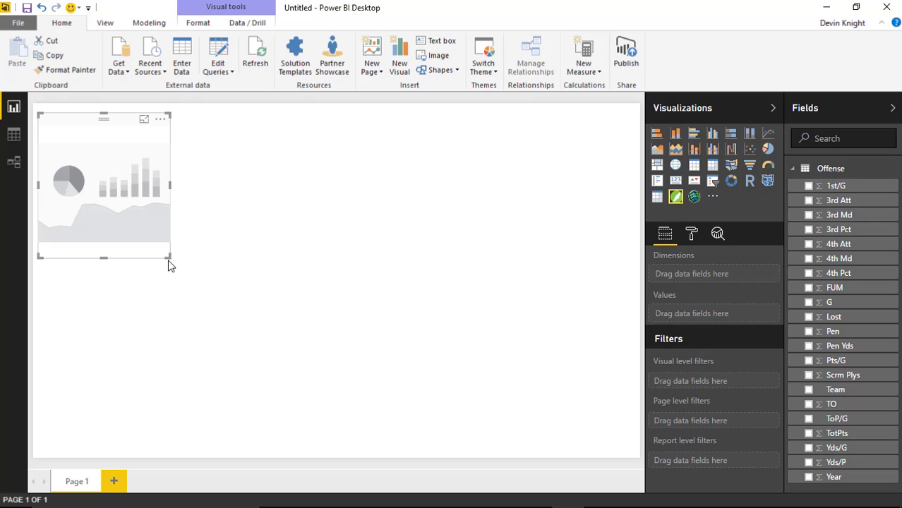
drag(168, 259, 616, 456)
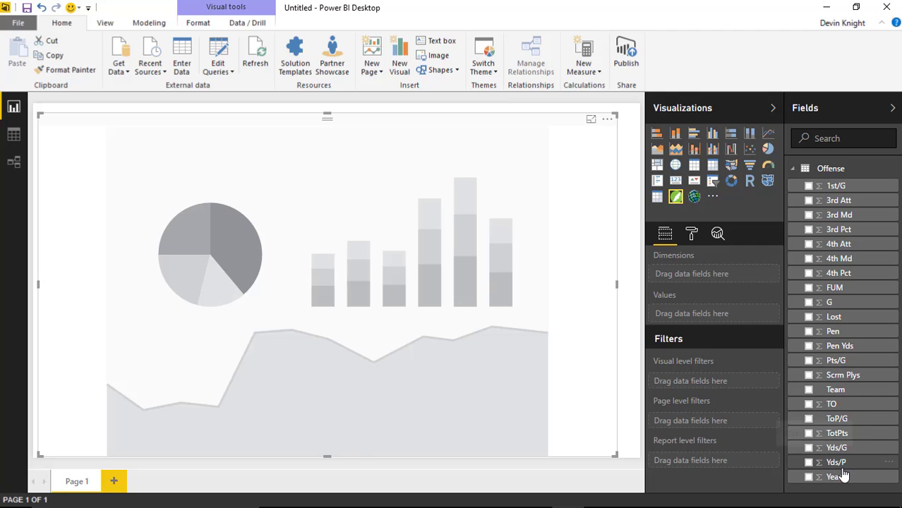
drag(842, 474, 719, 275)
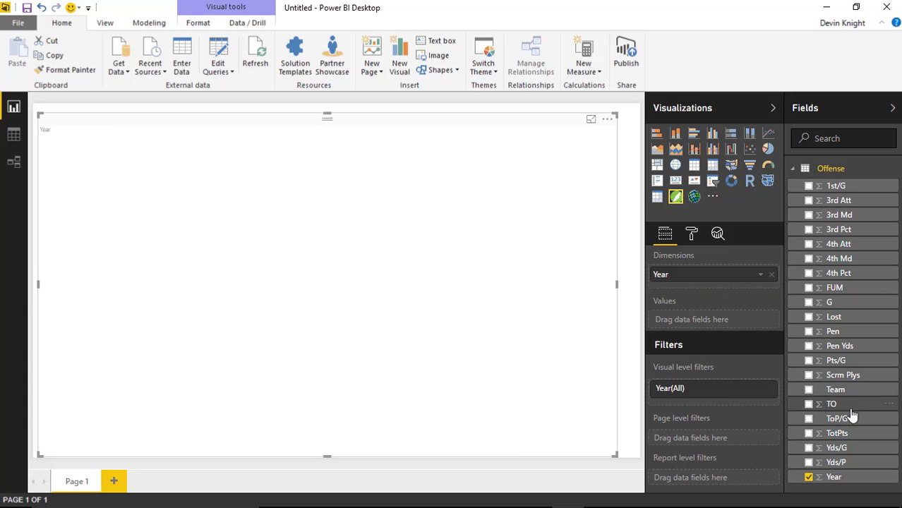
drag(838, 395, 726, 291)
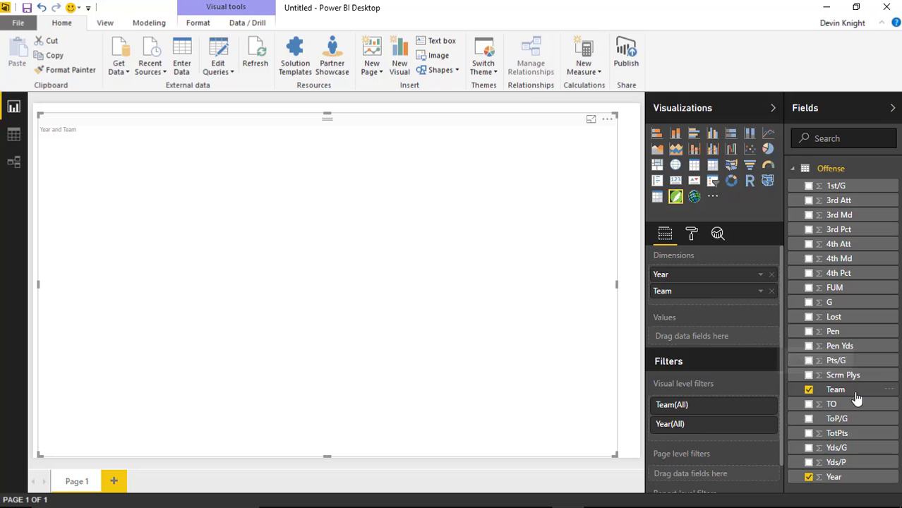
- Add TotPts as the narrative's value, keeping Continuous as the data description
click(809, 433)
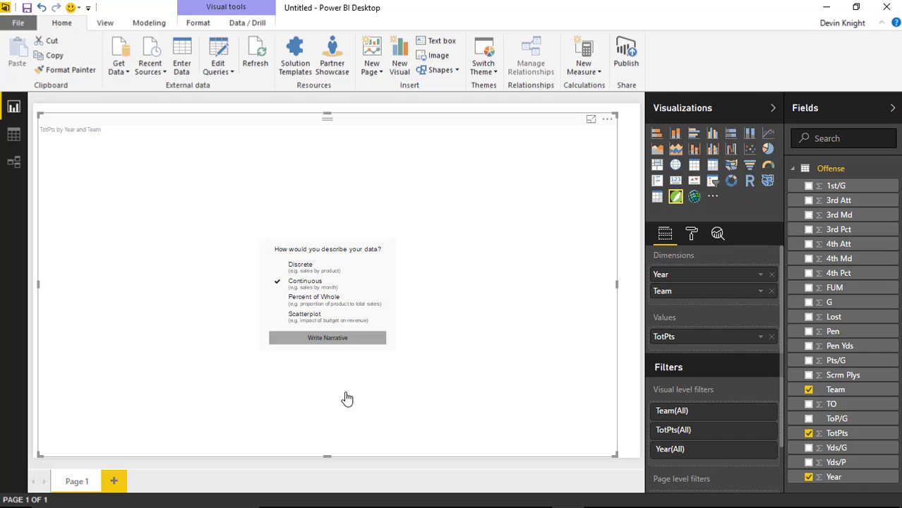
- Write the narrative, producing TotPts analysis that highlights the Patriots, Packers and Colts
click(325, 343)
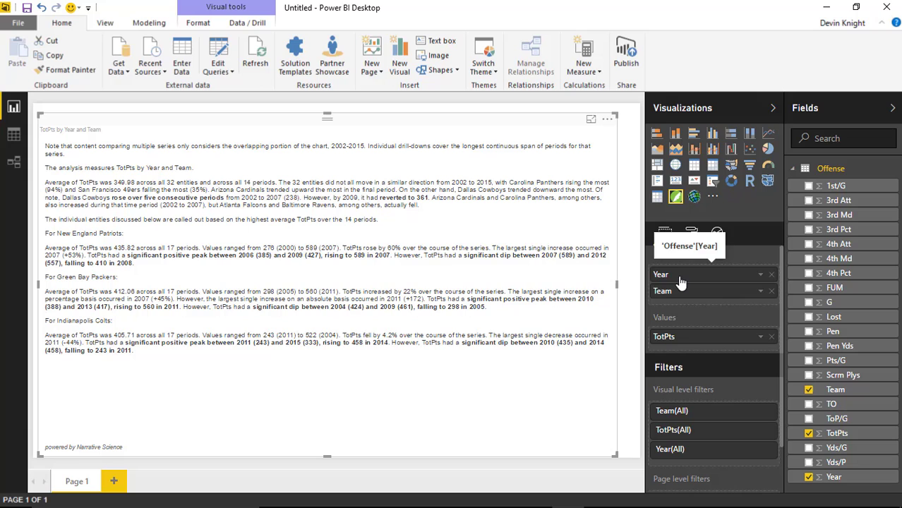
- Move Team ahead of Year in Dimensions, restore Year first, and show the visual's format settings
drag(680, 281, 684, 297)
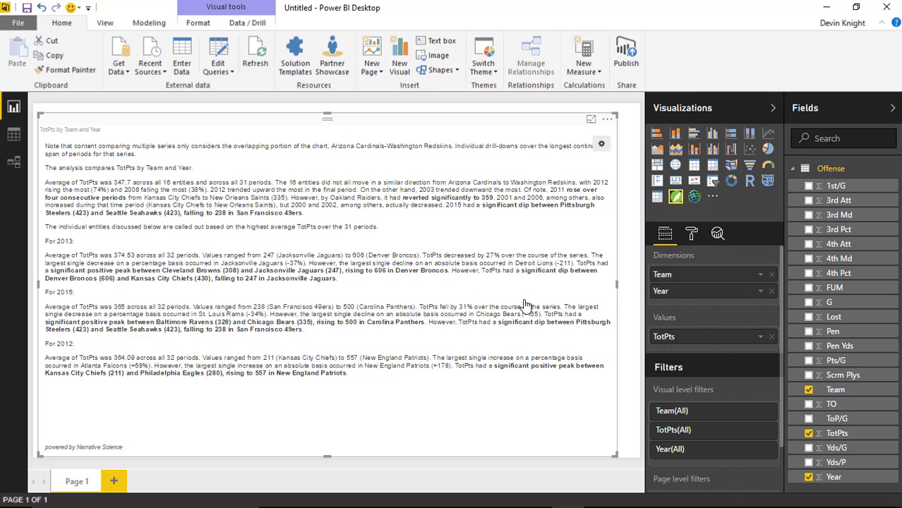
drag(713, 295, 712, 275)
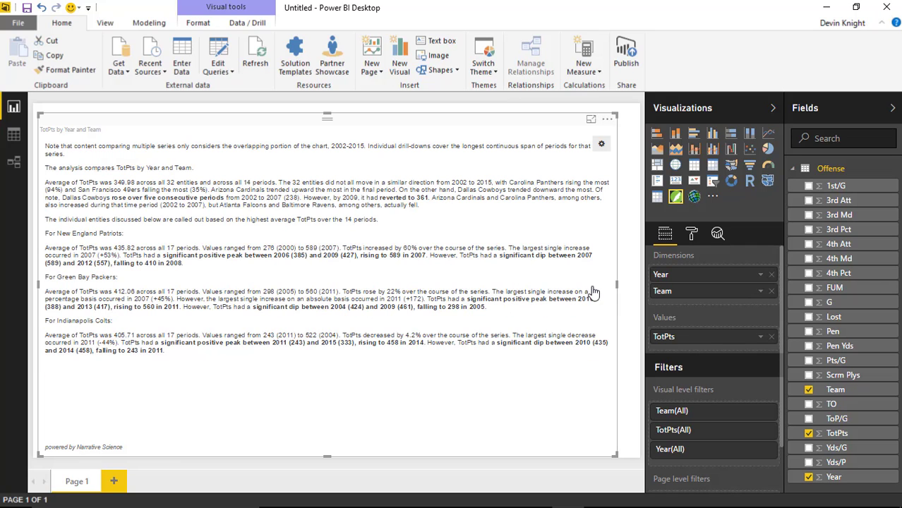
click(692, 236)
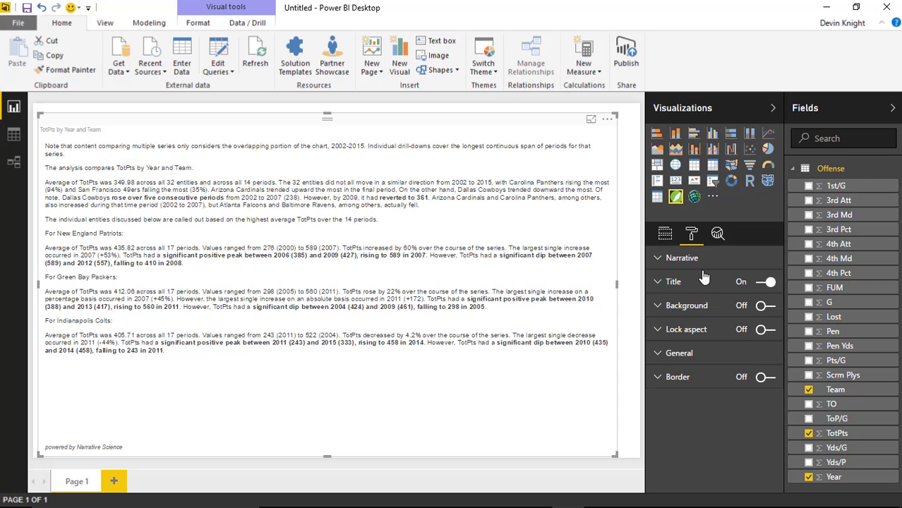
- Keep the Continuous data type, try Bullet List structure, then set the structure back to Paragraph
click(660, 260)
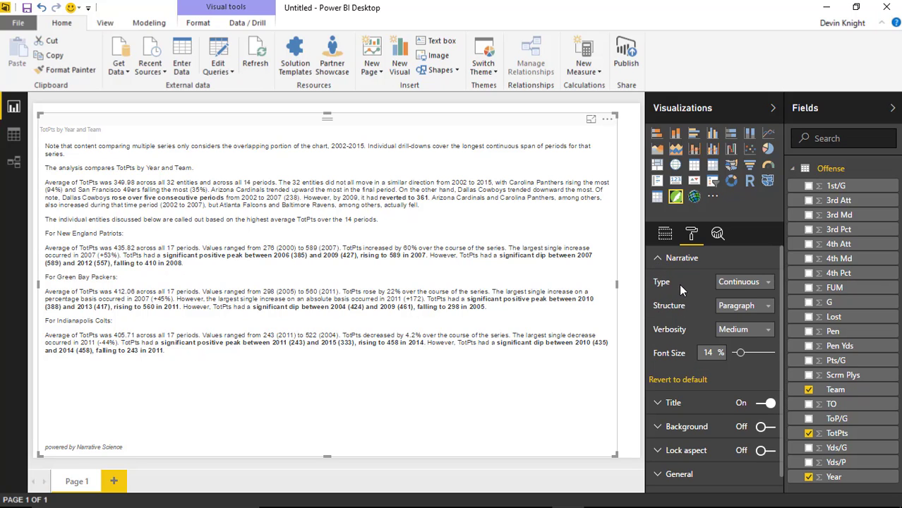
click(769, 283)
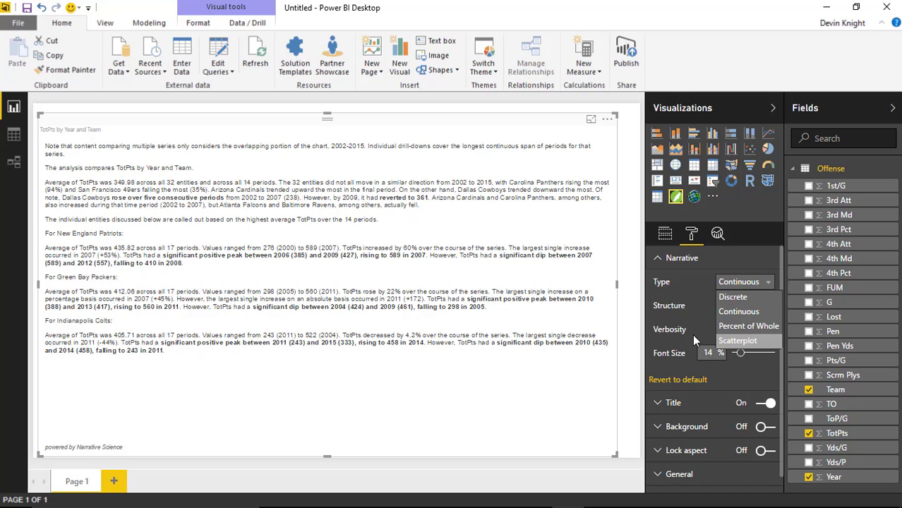
click(656, 310)
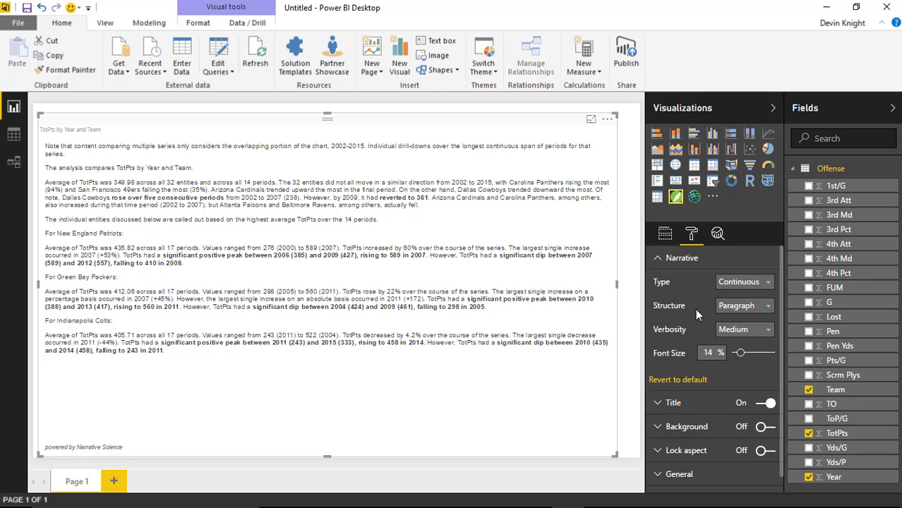
click(743, 308)
click(739, 336)
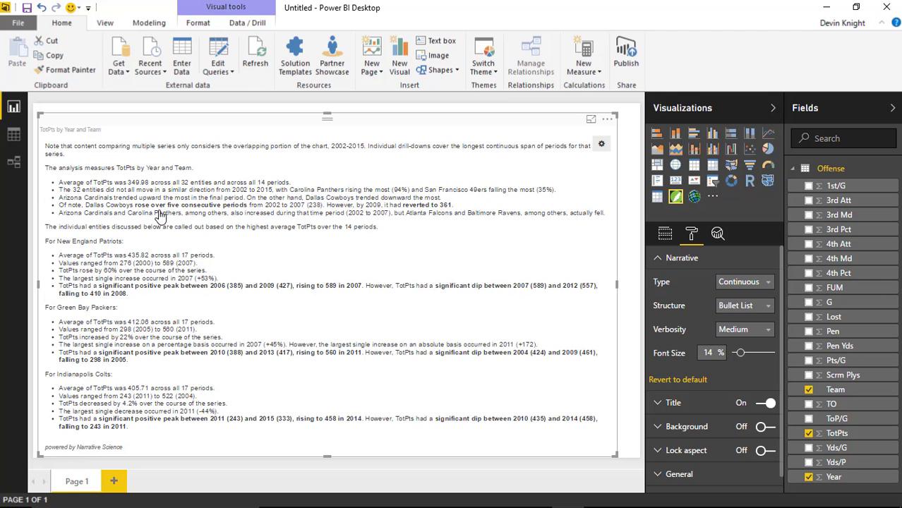
click(745, 305)
click(736, 319)
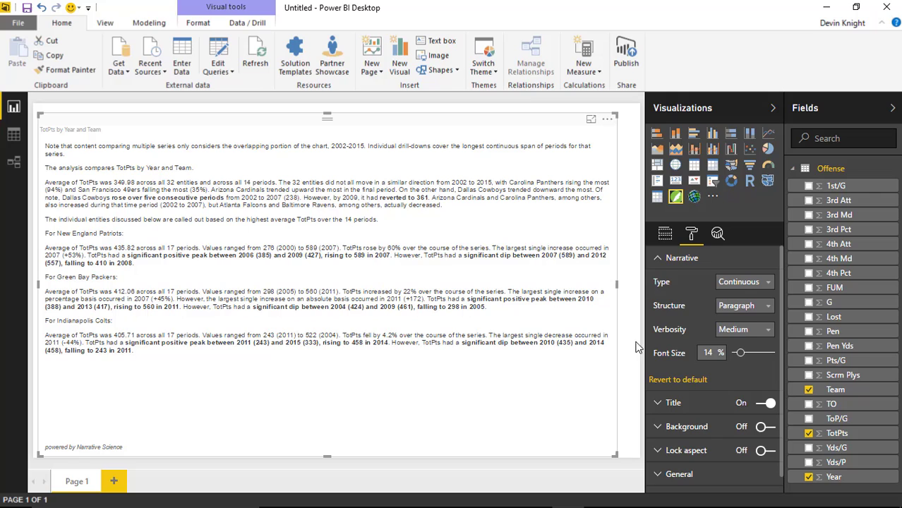
click(734, 330)
click(723, 374)
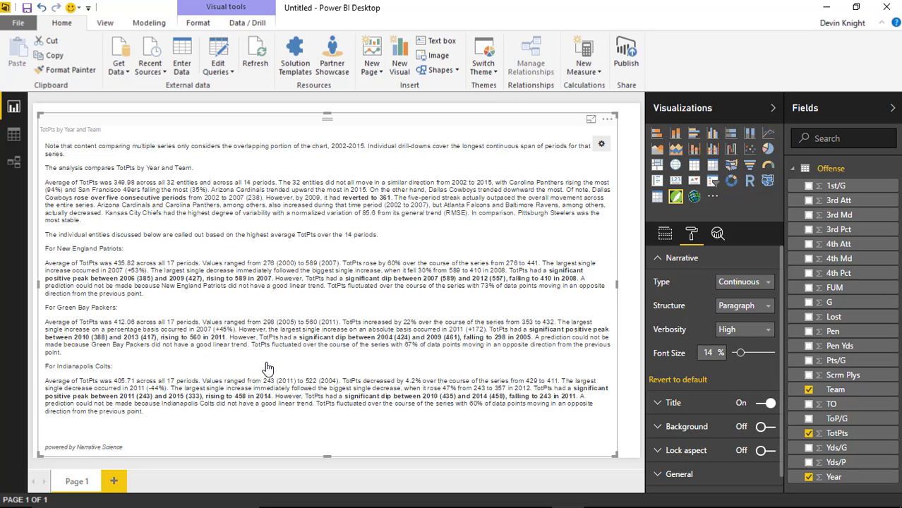
click(734, 332)
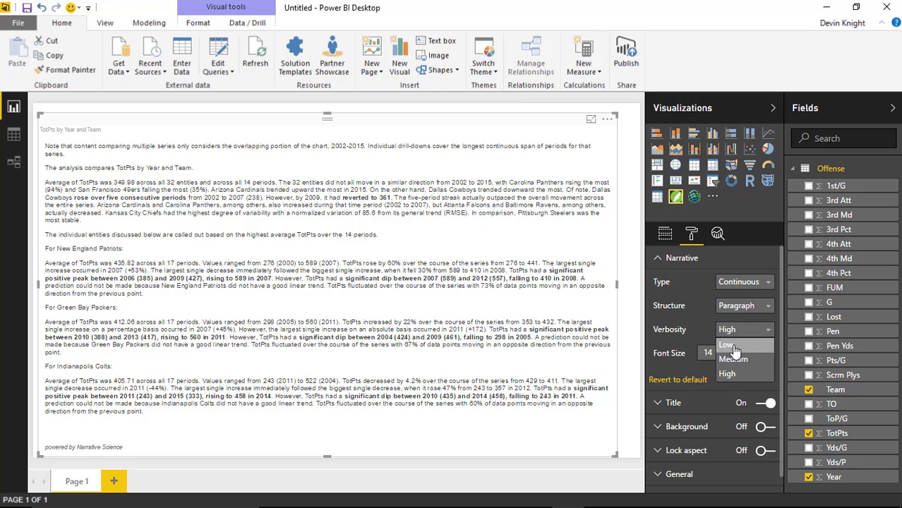
click(731, 344)
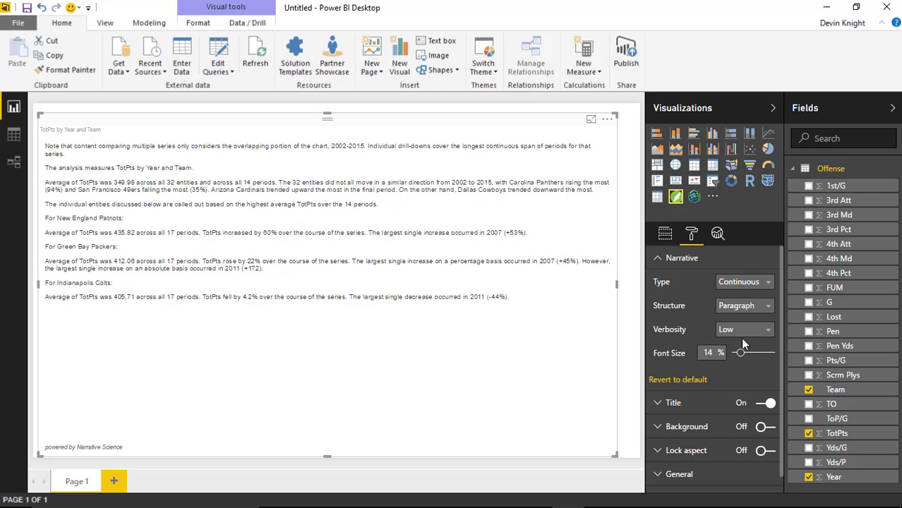
click(741, 336)
click(736, 358)
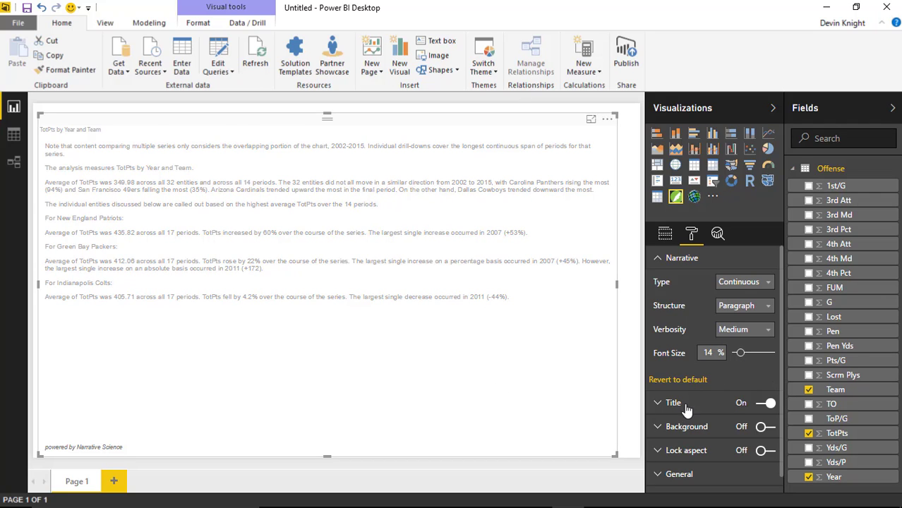
- Raise the narrative Font Size, then settle the slider at about 17%
click(749, 354)
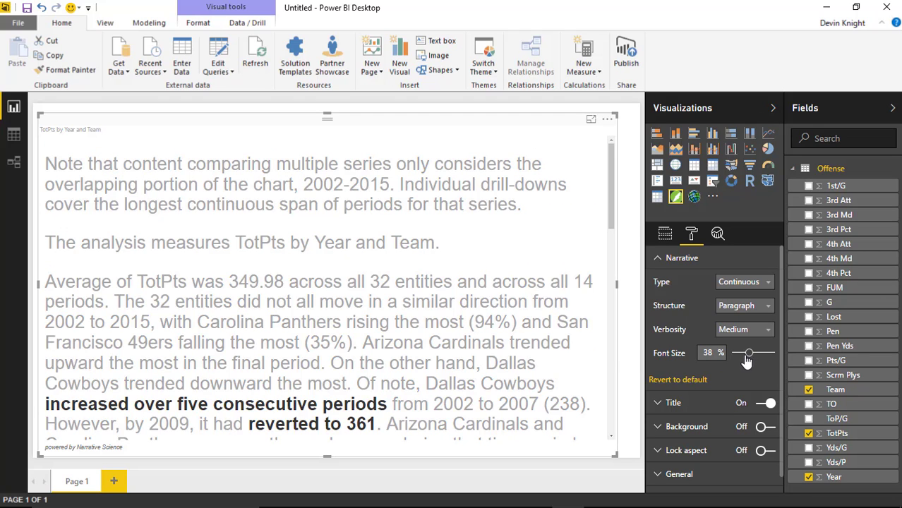
drag(747, 358, 743, 361)
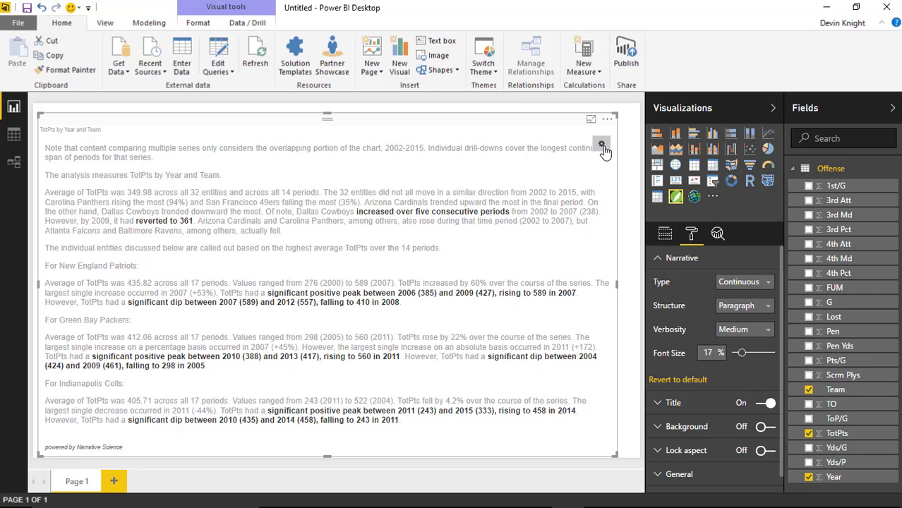
- In the narrative settings, change the Year dimension's wording from period/periods to year/years
click(602, 147)
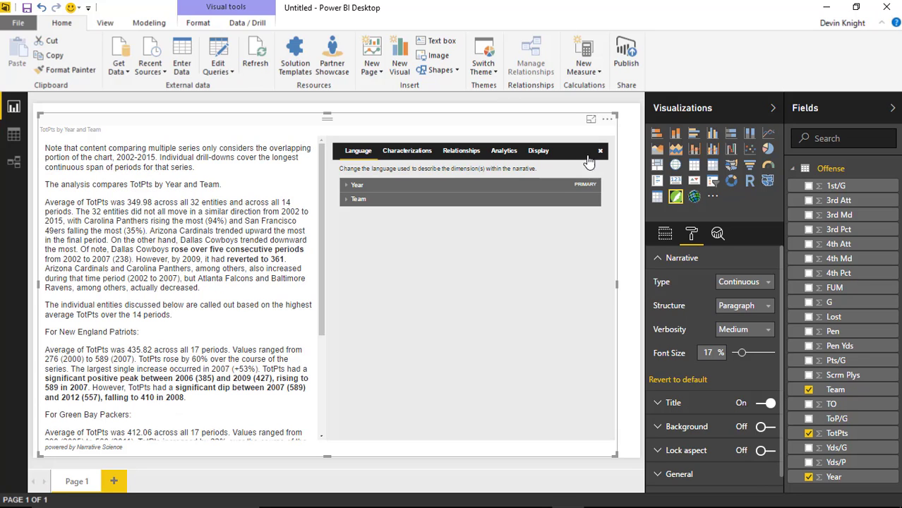
click(346, 187)
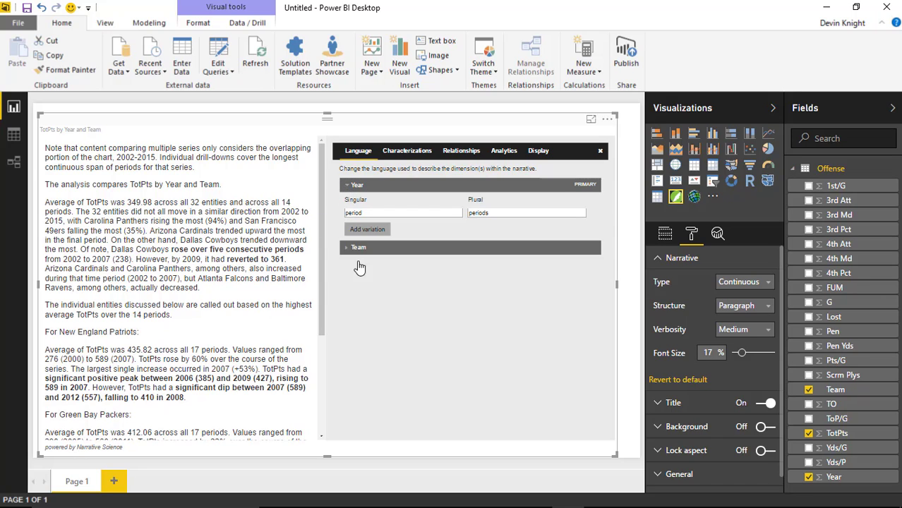
click(369, 213)
drag(368, 213, 285, 220)
text(year)
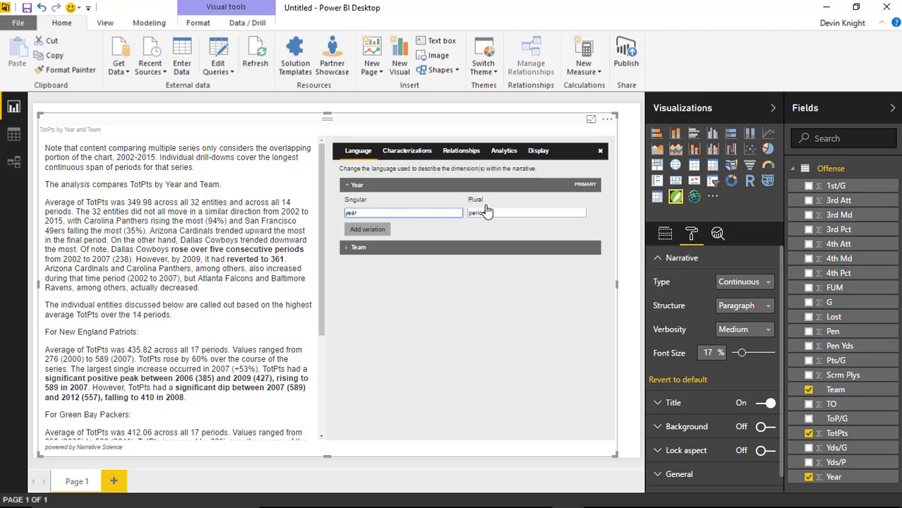
drag(495, 214, 427, 217)
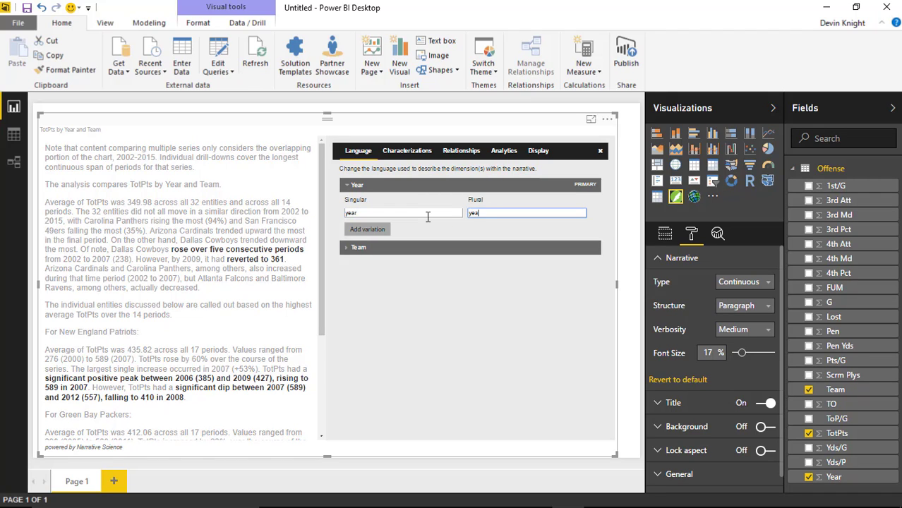
text(years)
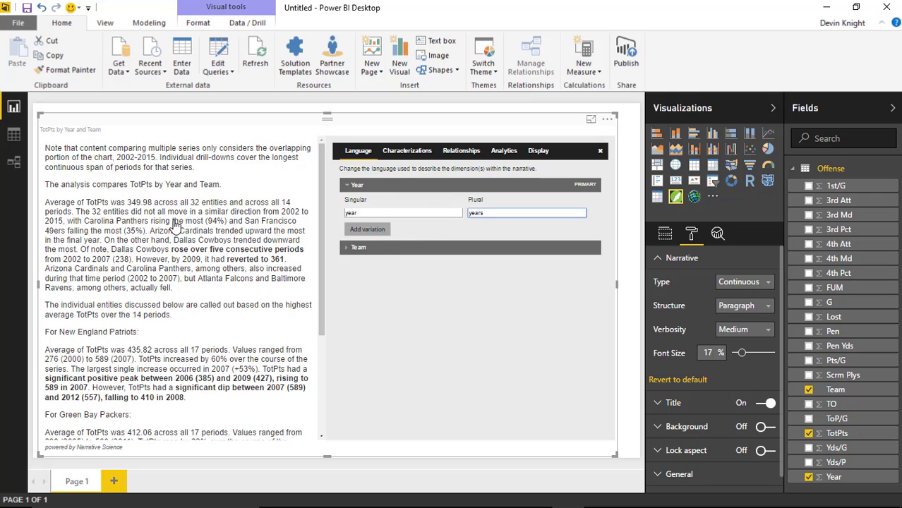
- Remove the empty Year variation and rename Team's wording from entity/entities to team/teams
click(367, 233)
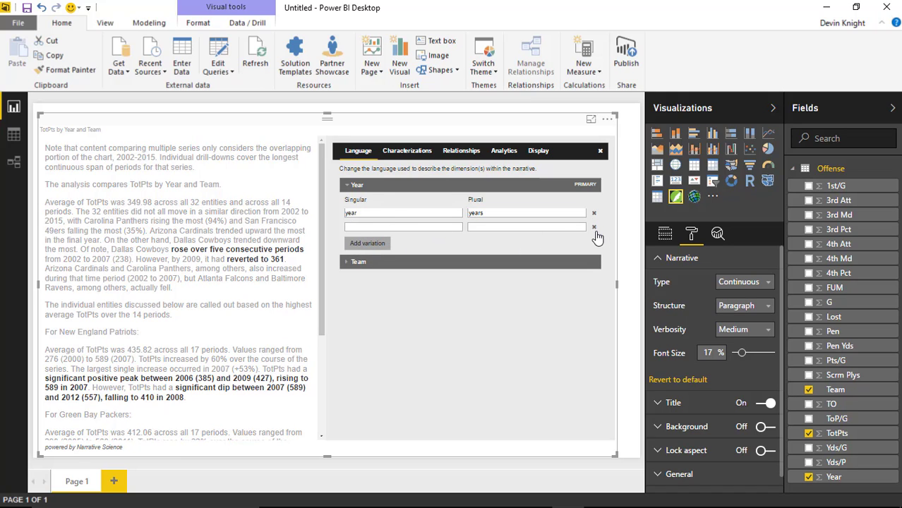
click(594, 229)
click(348, 249)
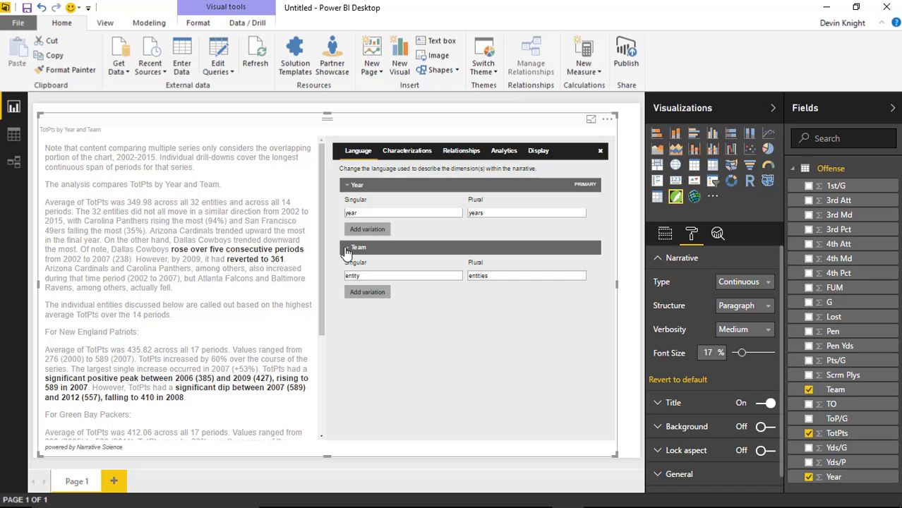
drag(370, 277, 293, 271)
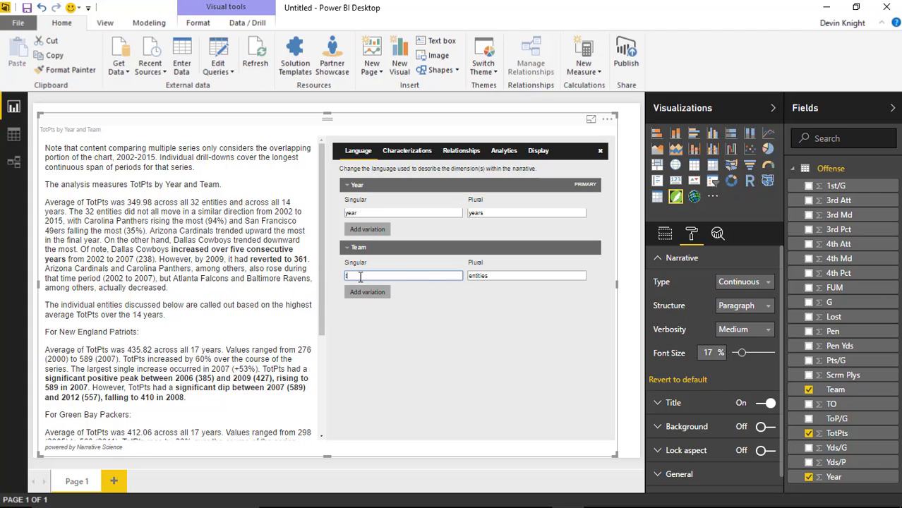
key(Tab)
text(teams)
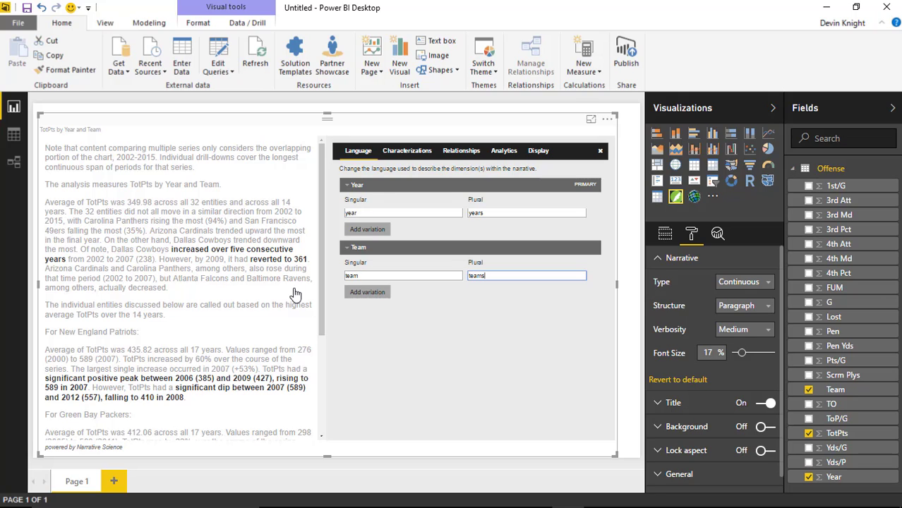
click(434, 396)
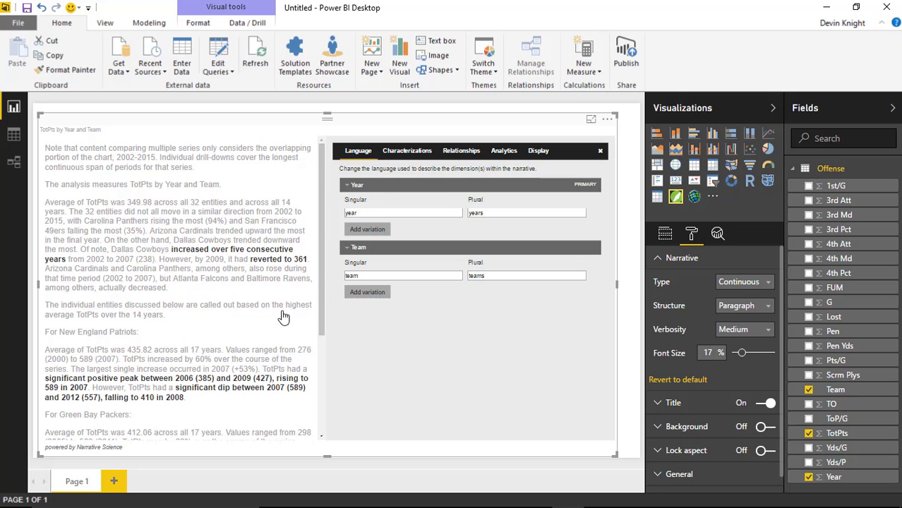
click(362, 211)
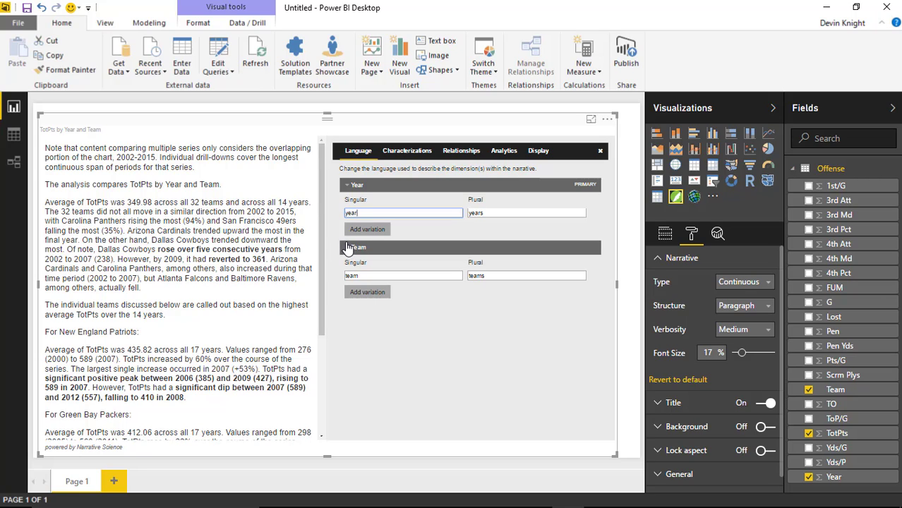
- Mark larger TotPts values as Good, trying summing across dimensions before setting it back to No
click(418, 153)
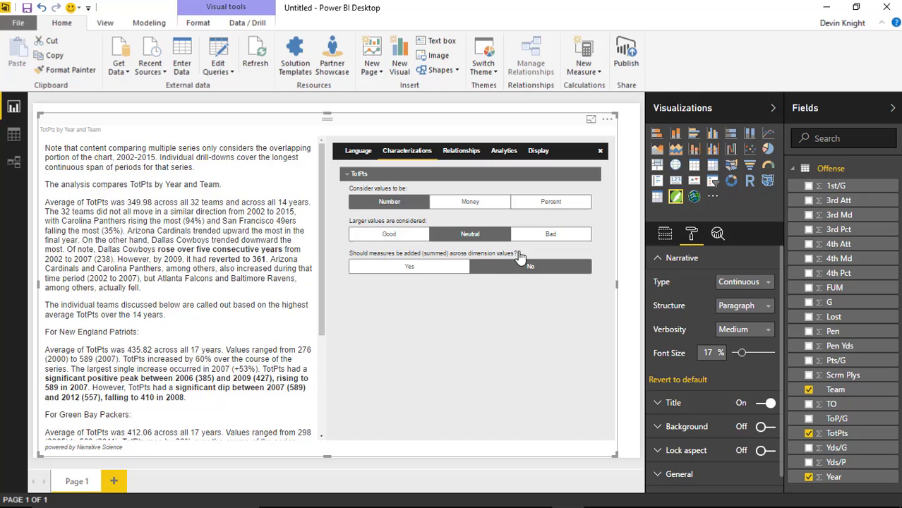
click(386, 240)
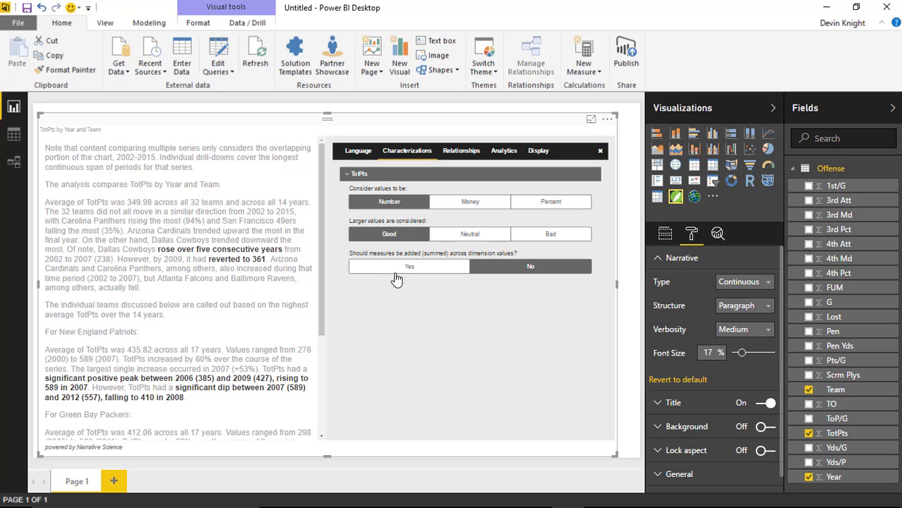
click(421, 274)
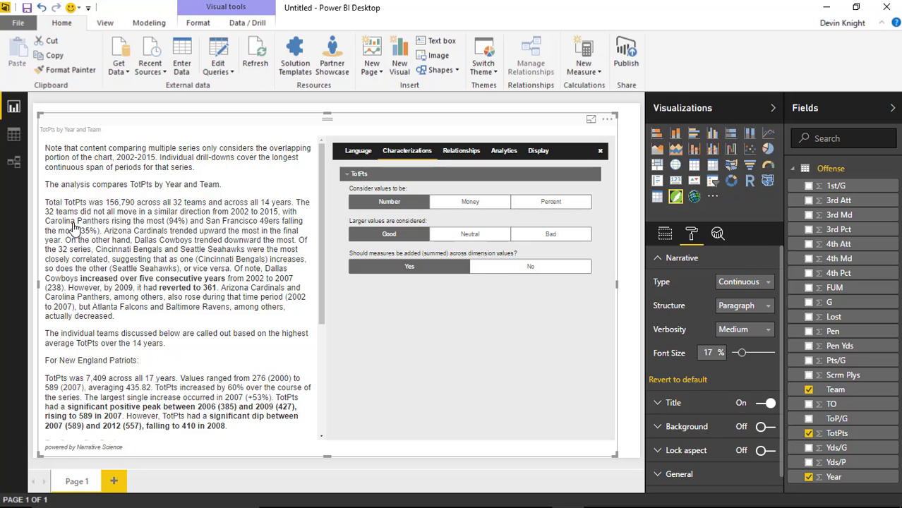
click(519, 268)
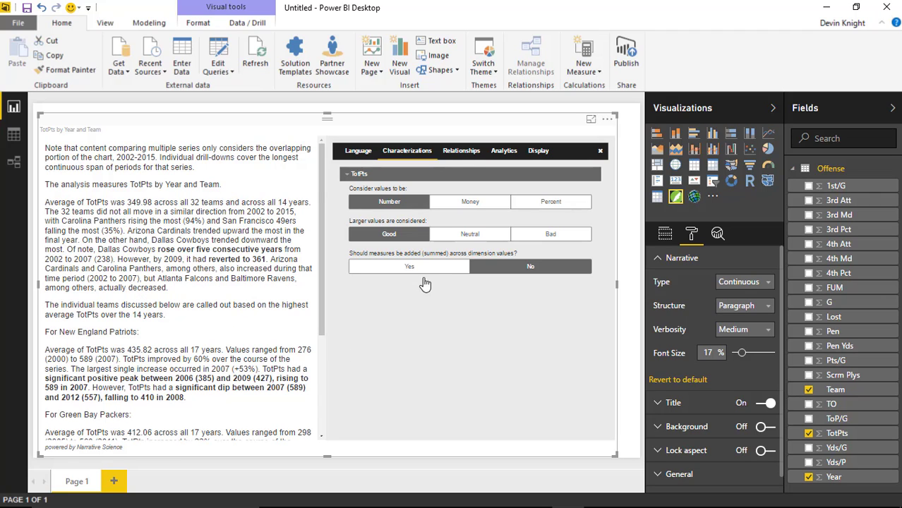
- Review the narrative's Relationships, Fields and Analytics settings, ending on the Display formatting options
click(463, 152)
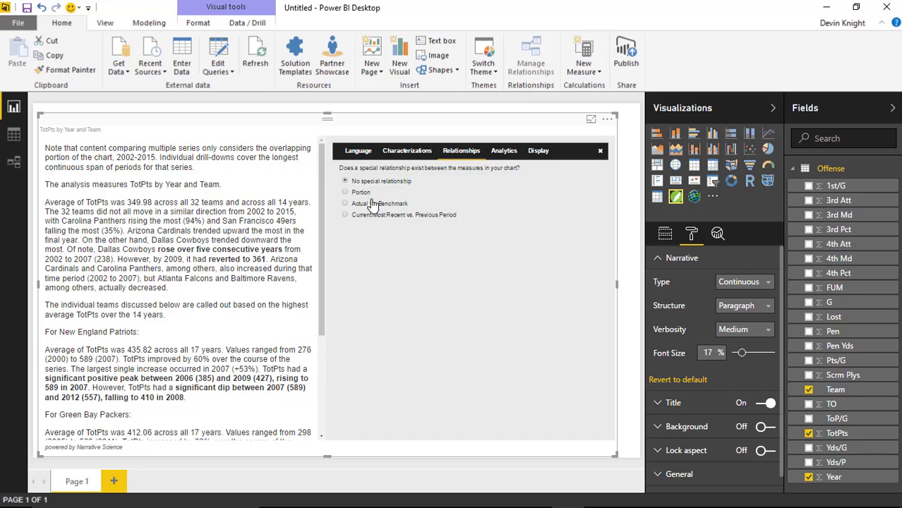
click(664, 233)
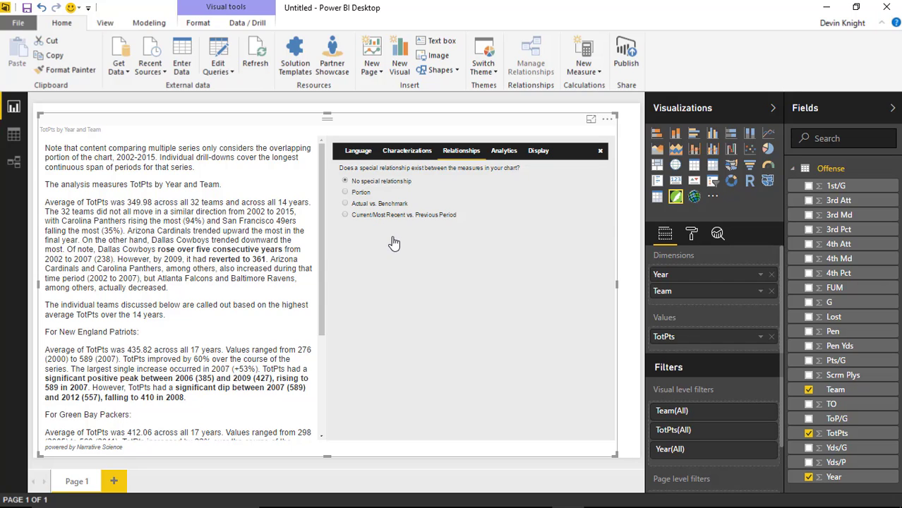
click(509, 151)
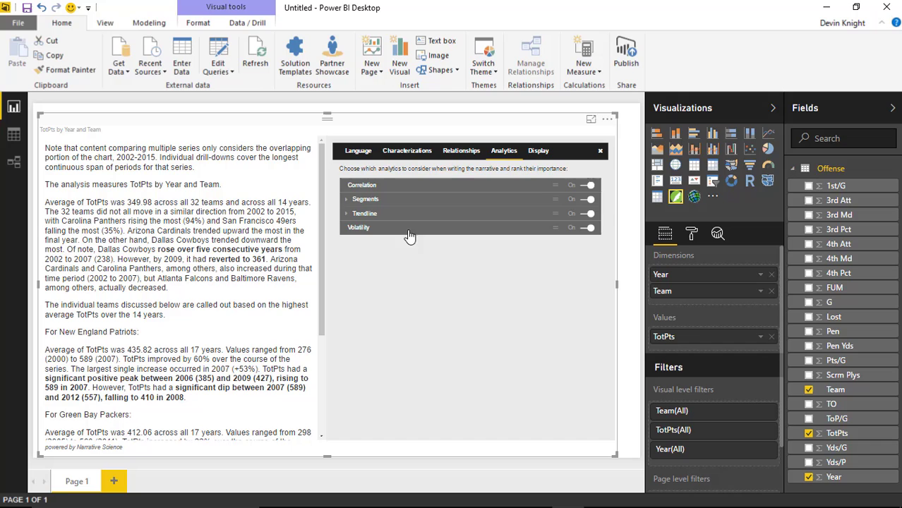
click(538, 152)
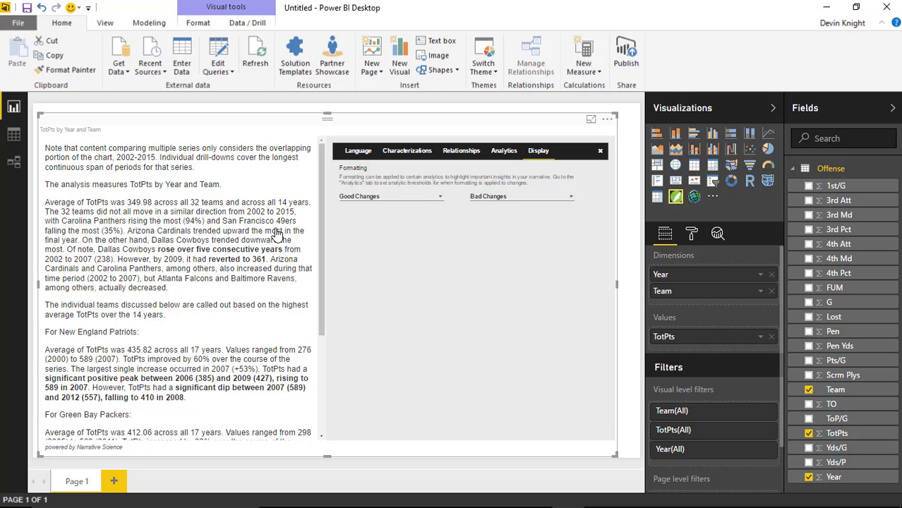
- Format good changes as bold green and bad changes as red
click(441, 199)
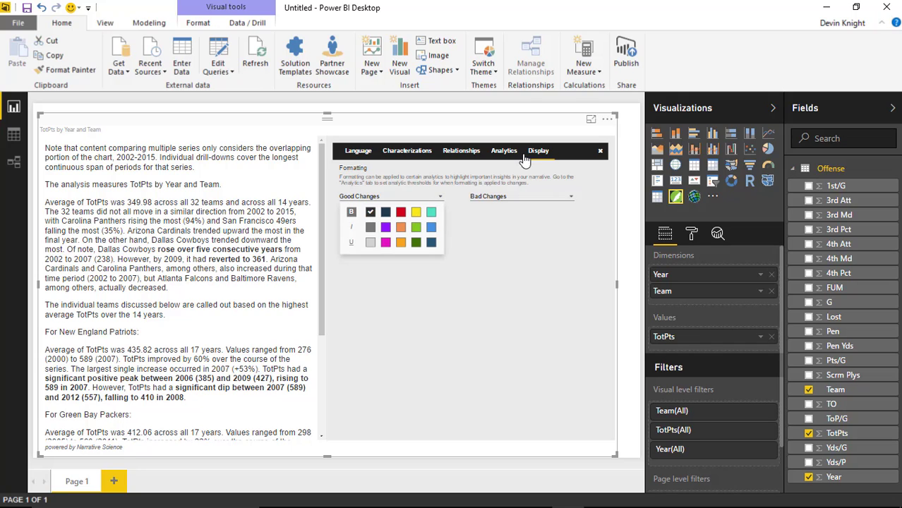
click(351, 211)
click(371, 211)
click(417, 229)
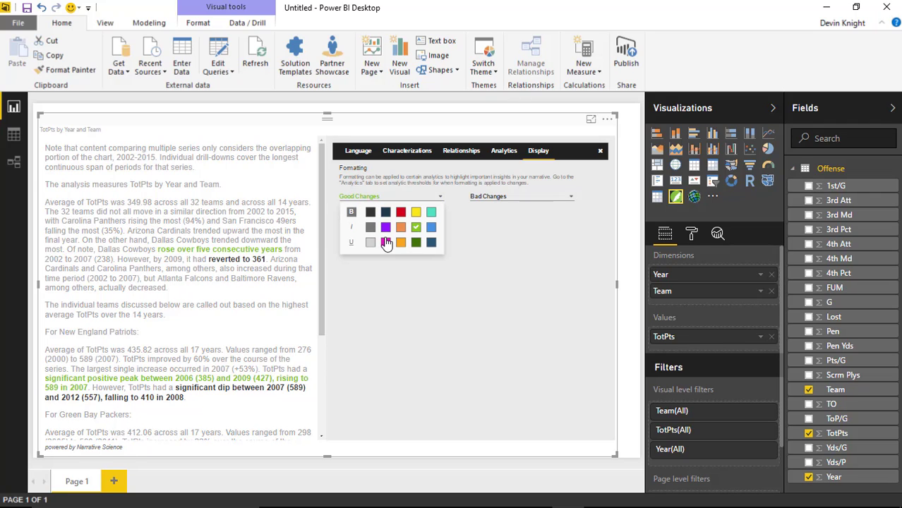
click(520, 198)
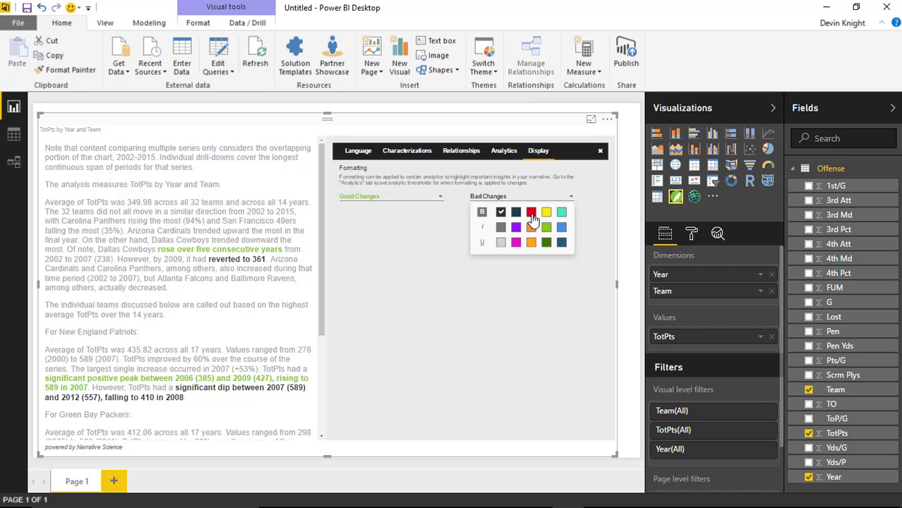
click(531, 213)
click(447, 297)
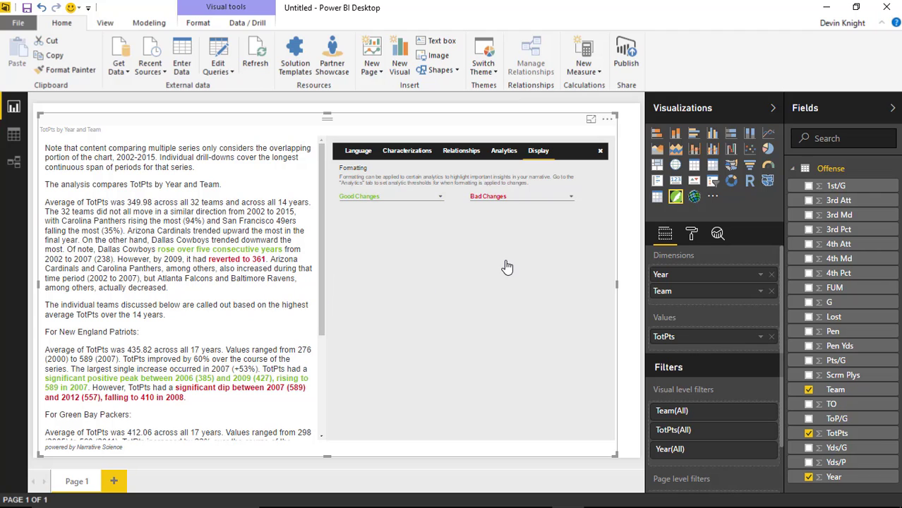
- Check the Trendline analytics, close the narrative settings and resize the narrative visual smaller
click(510, 152)
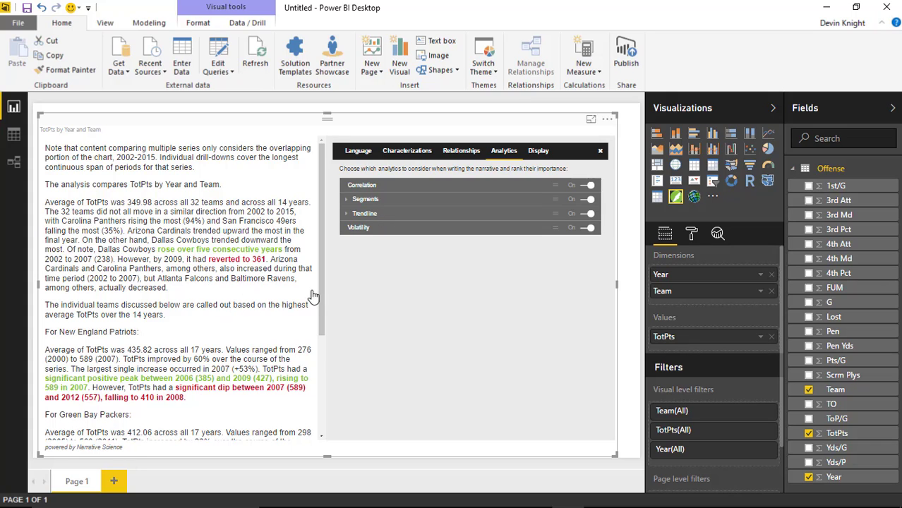
click(348, 216)
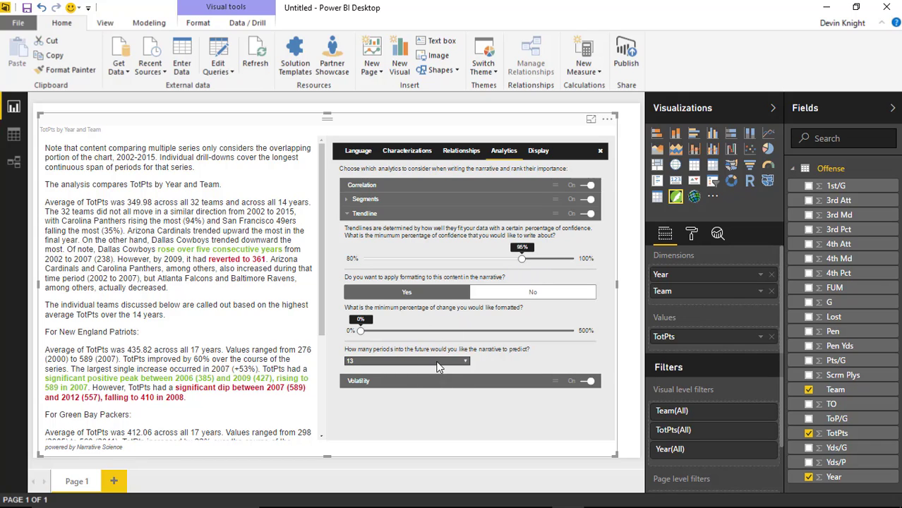
click(350, 215)
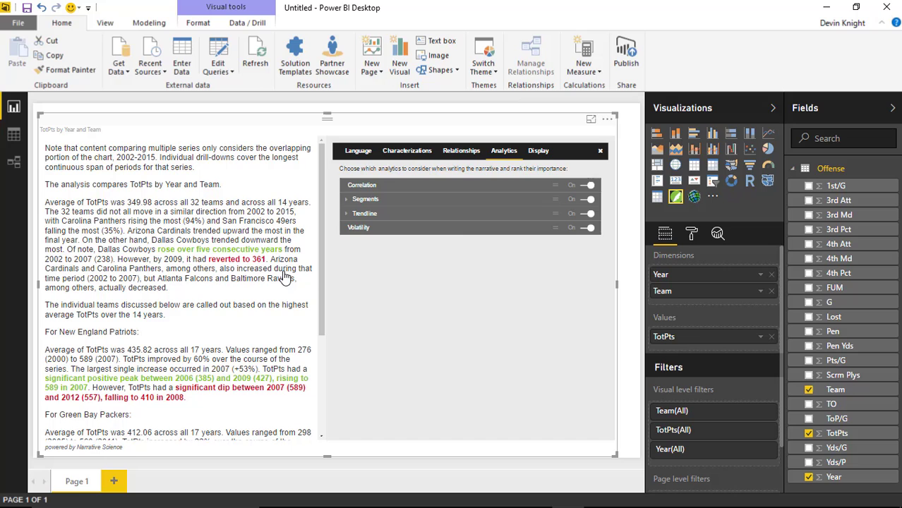
click(600, 152)
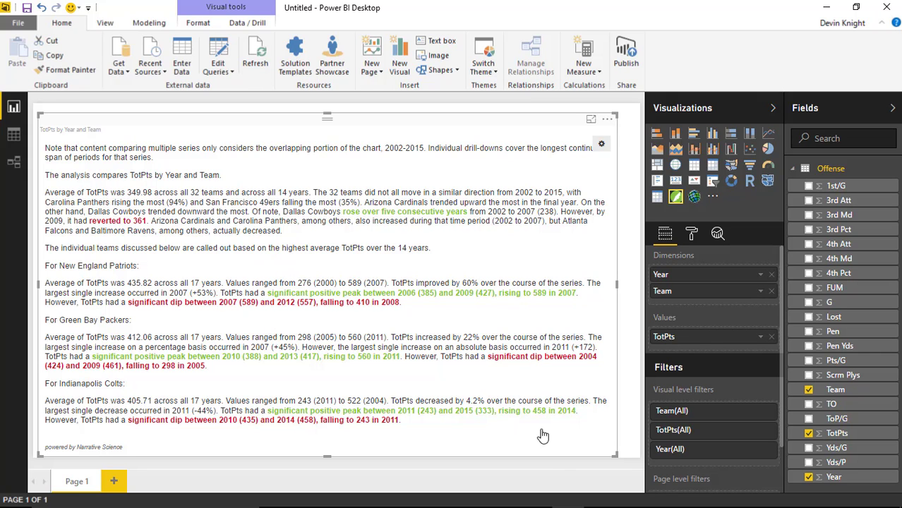
drag(617, 454, 327, 422)
- Add a TotPts by Team column chart and enlarge it beside the narrative
click(433, 329)
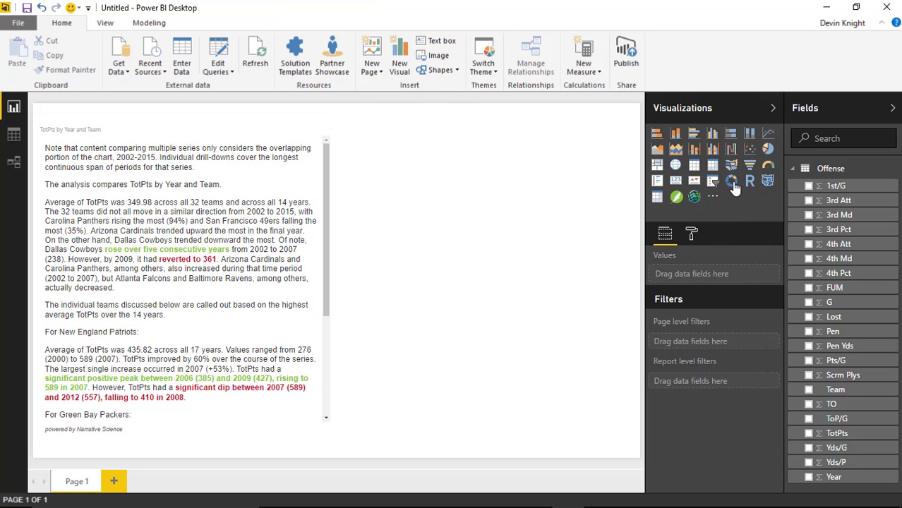
click(676, 137)
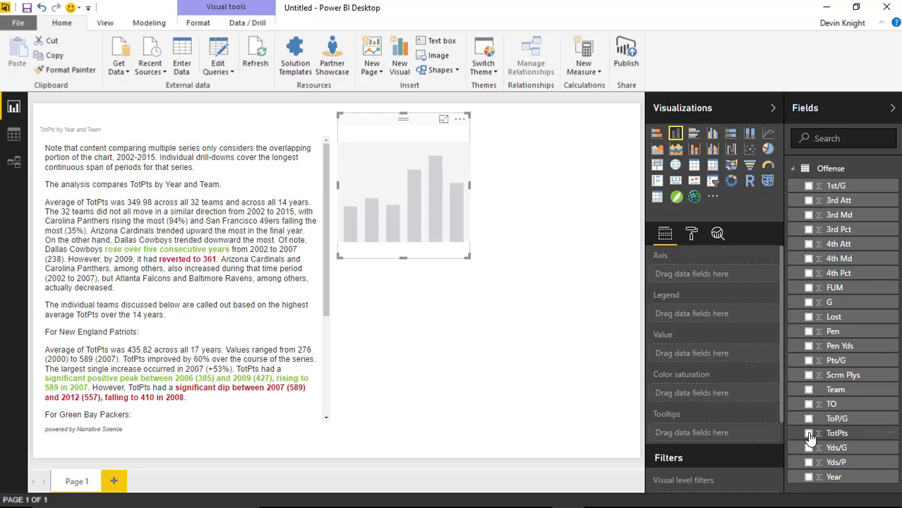
click(809, 390)
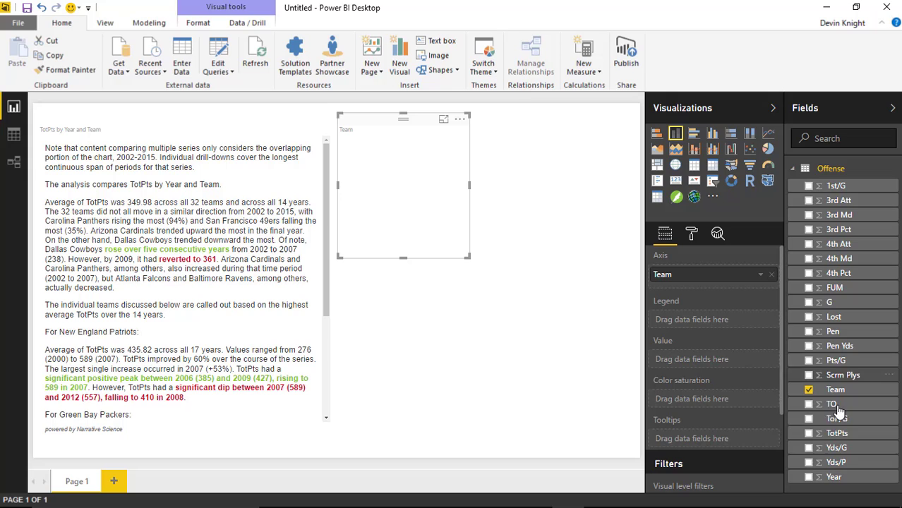
click(809, 434)
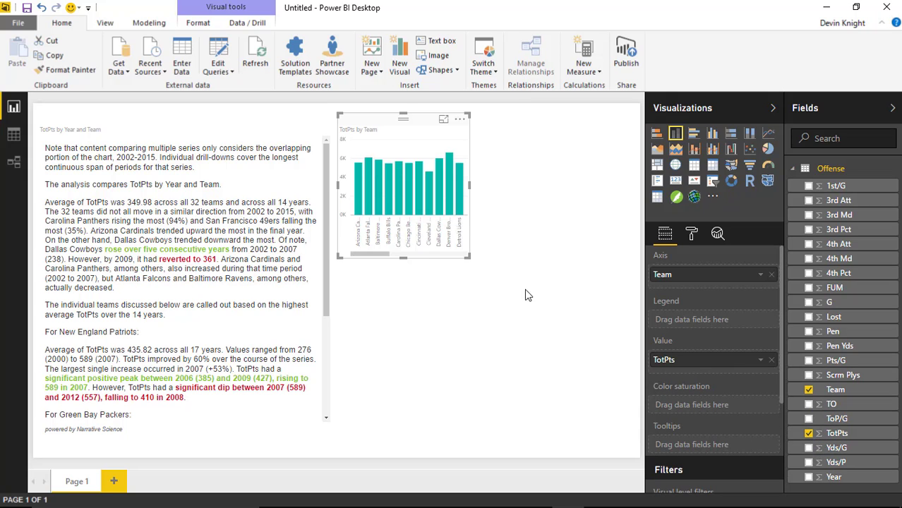
drag(467, 256, 639, 364)
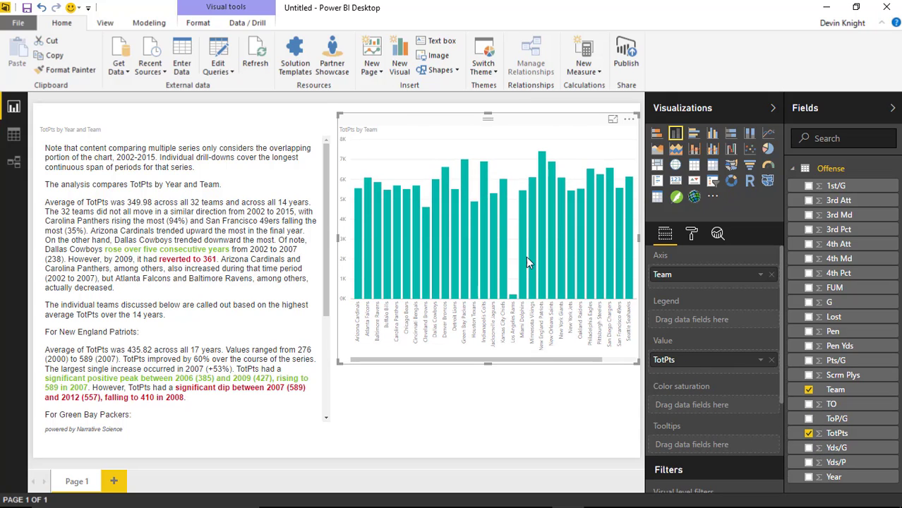
- Cross-highlight the Los Angeles Rams, Atlanta Falcons and three other team bars, then clear the selection
click(513, 299)
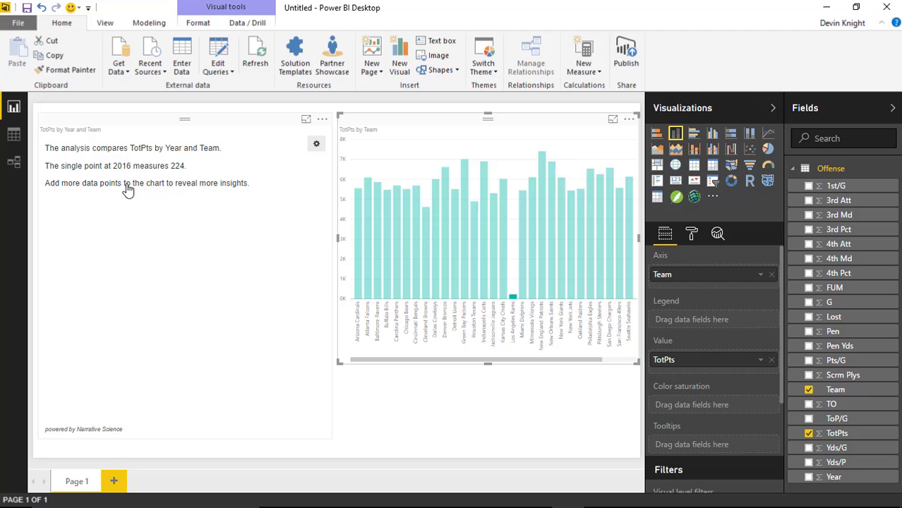
ctrl+click(484, 288)
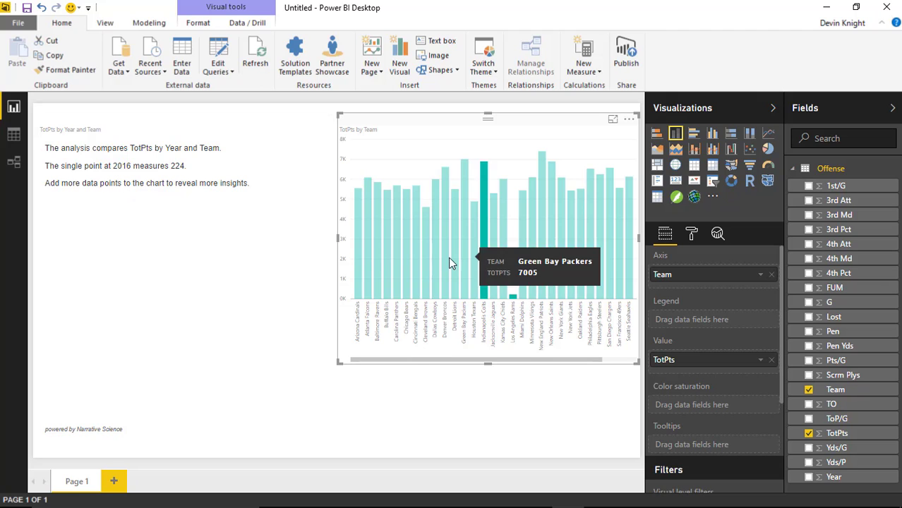
ctrl+click(434, 262)
ctrl+click(416, 261)
ctrl+click(369, 259)
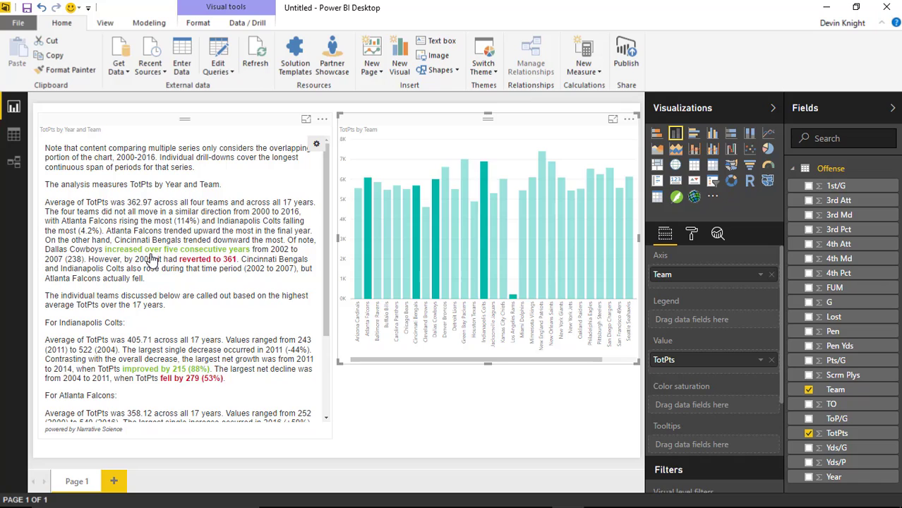
click(413, 171)
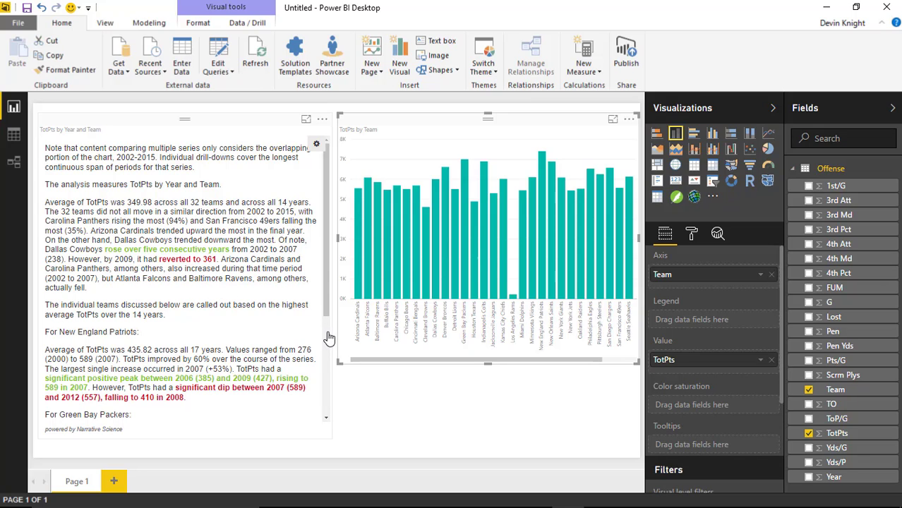
- Deselect the column chart by clicking empty canvas
click(368, 415)
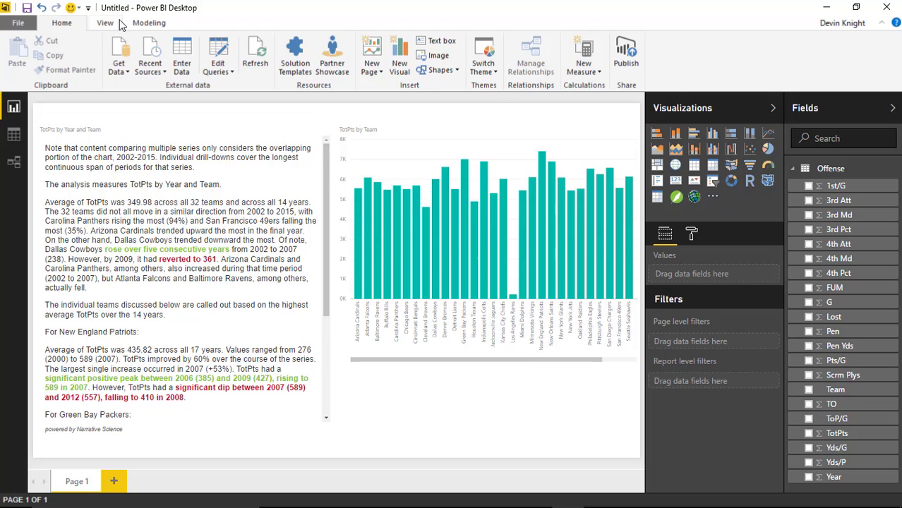
- Insert a rectangle and stretch it into a wide bar over the branding line
click(440, 70)
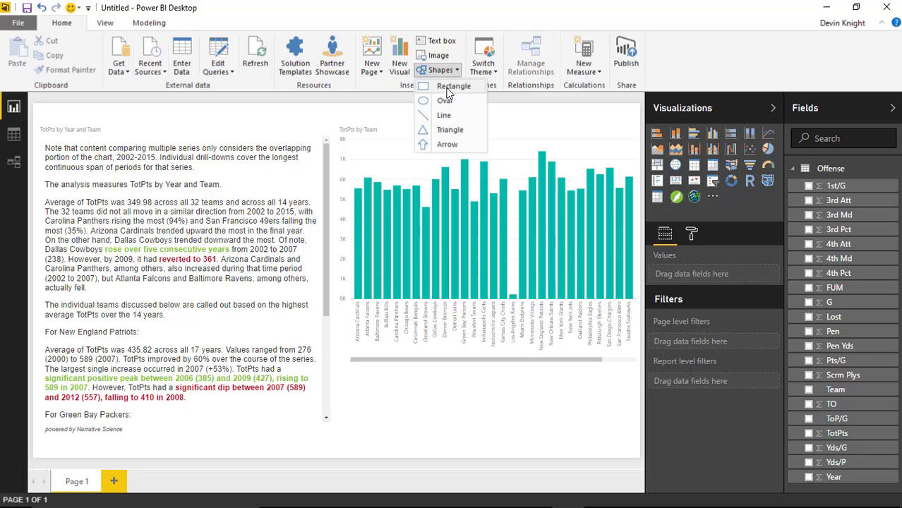
click(445, 84)
drag(203, 232, 159, 399)
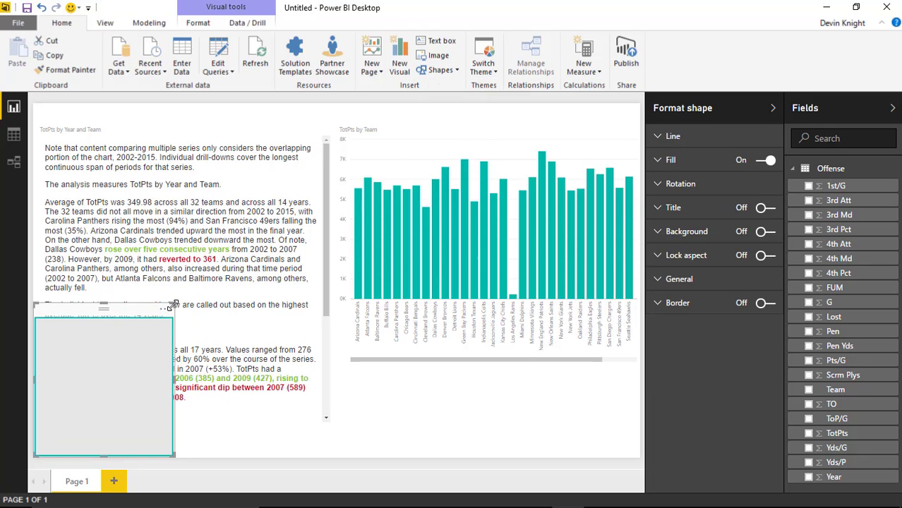
drag(172, 307, 274, 432)
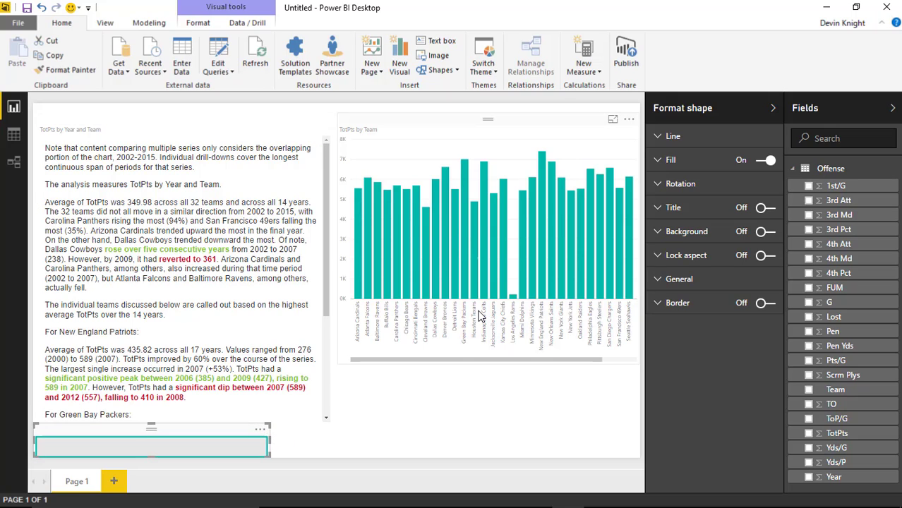
- Set the rectangle's fill and outline colours to white, then deselect it to check the result
click(259, 430)
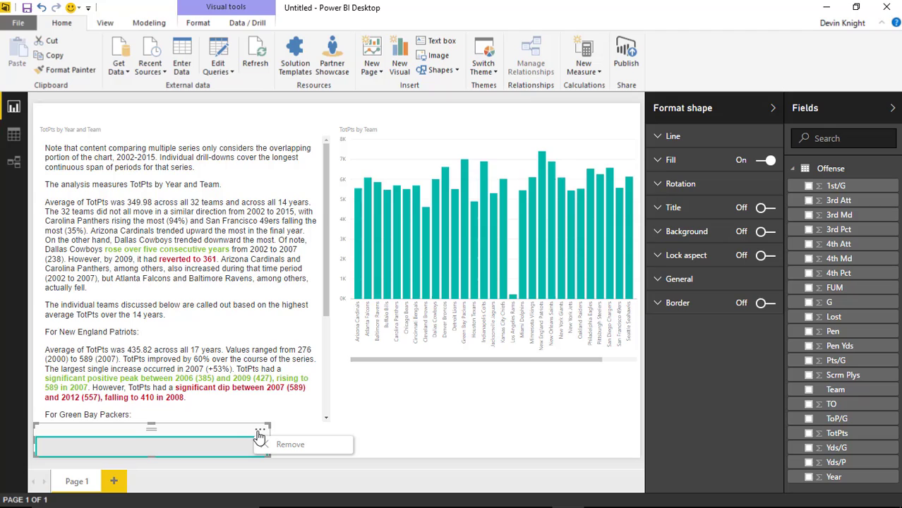
click(664, 166)
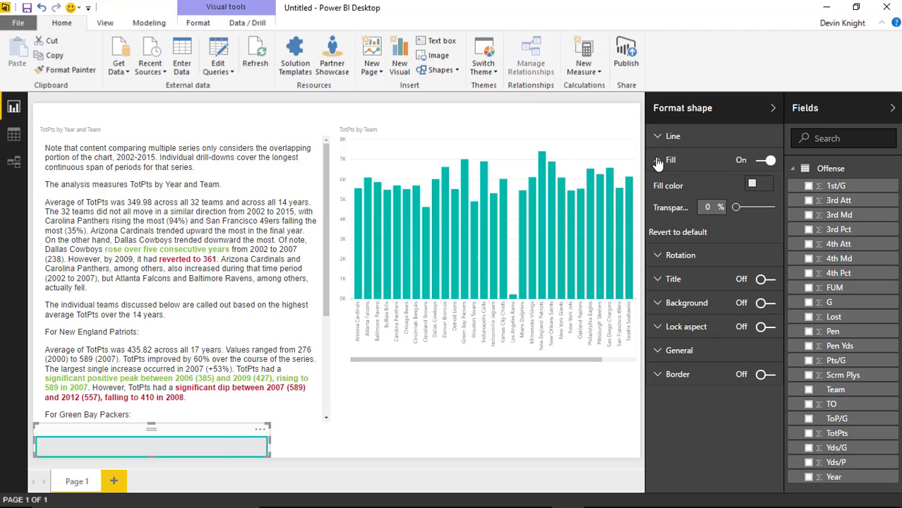
click(762, 185)
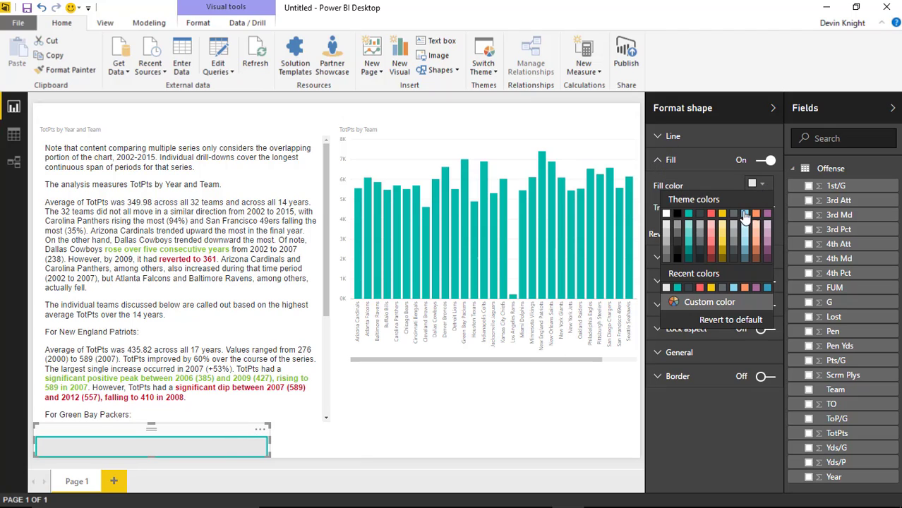
click(667, 214)
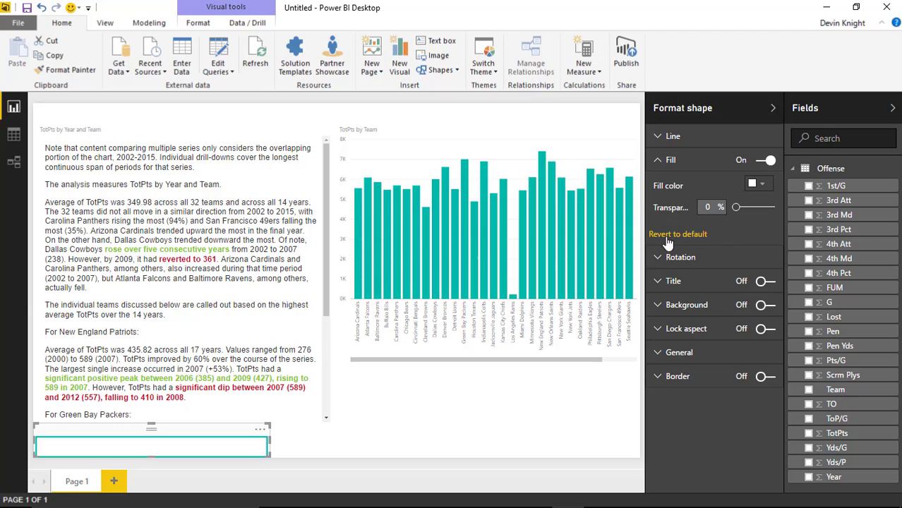
click(657, 166)
click(658, 136)
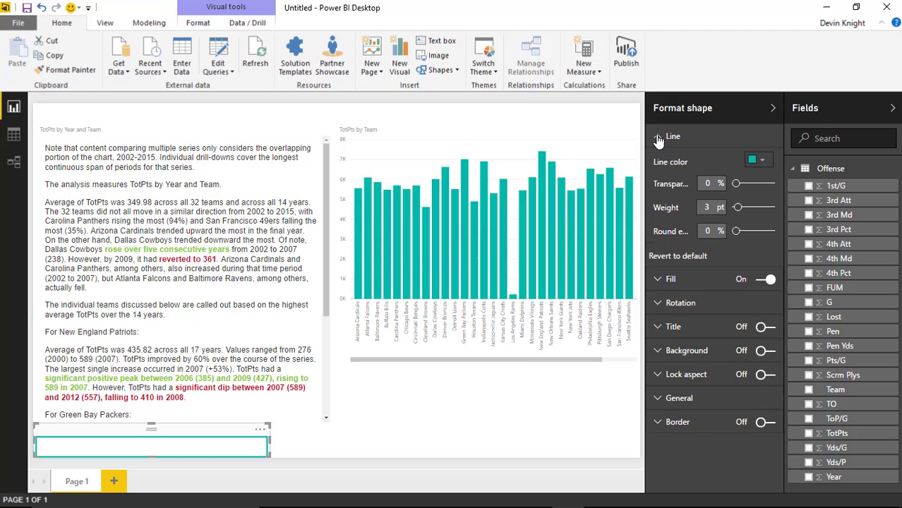
click(759, 166)
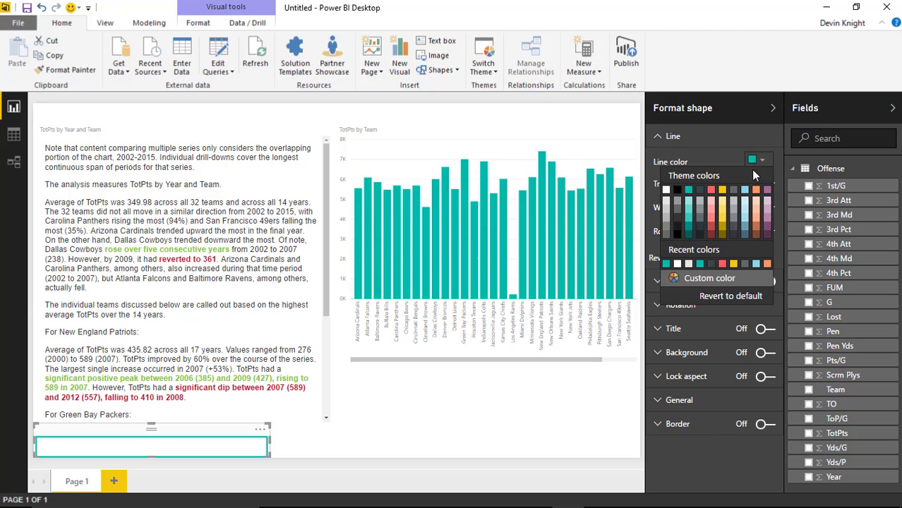
click(671, 196)
click(347, 433)
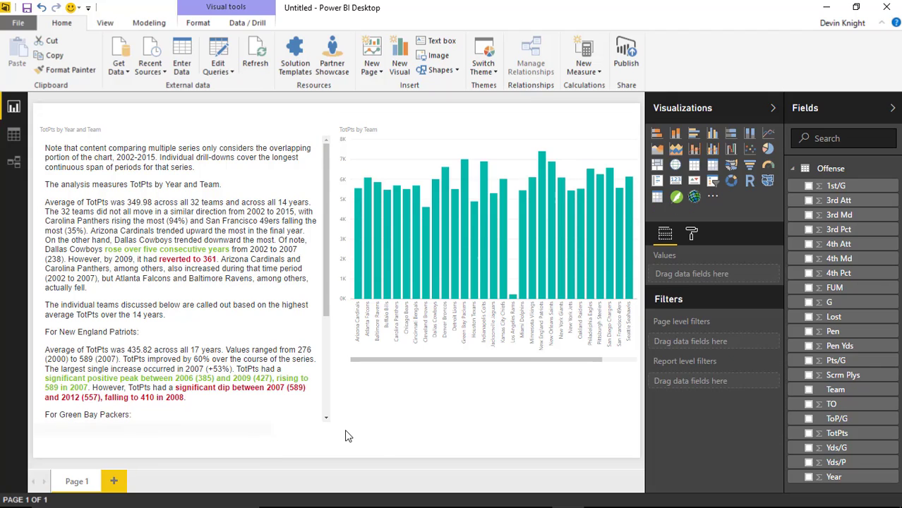
click(140, 442)
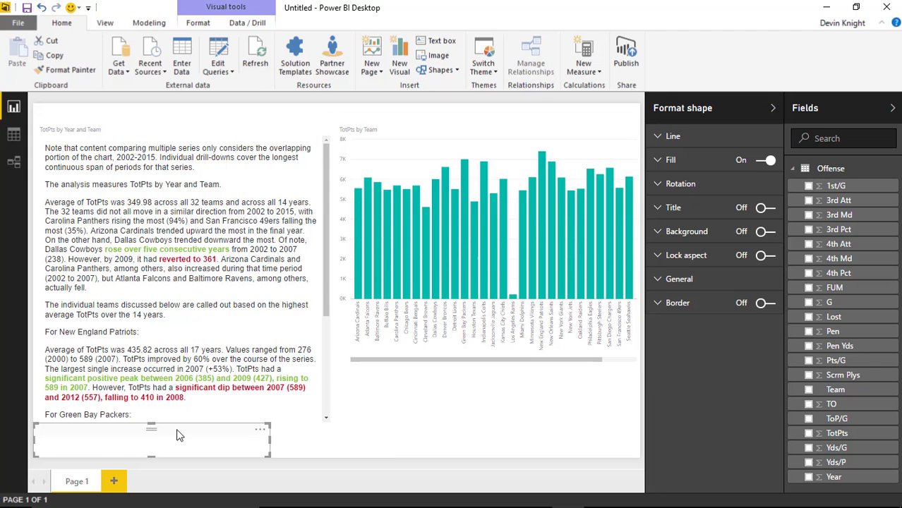
click(352, 434)
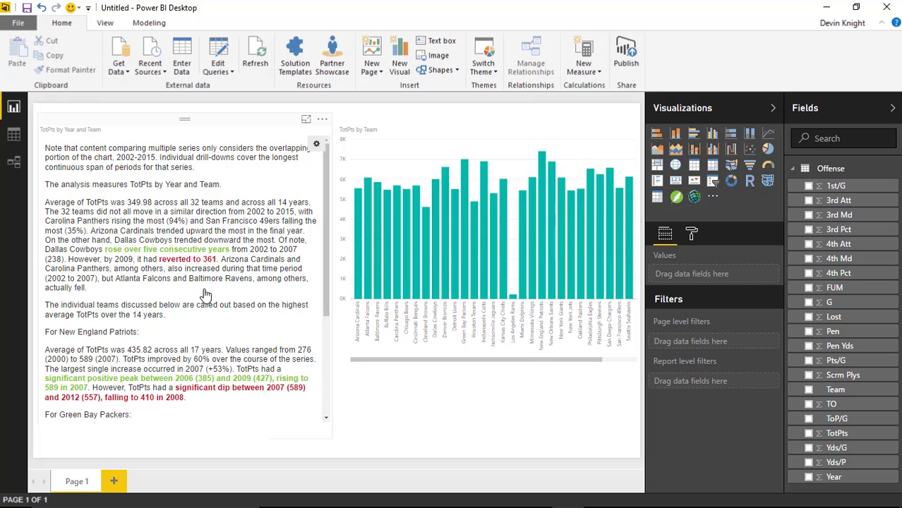
scroll(205, 300, down, 5)
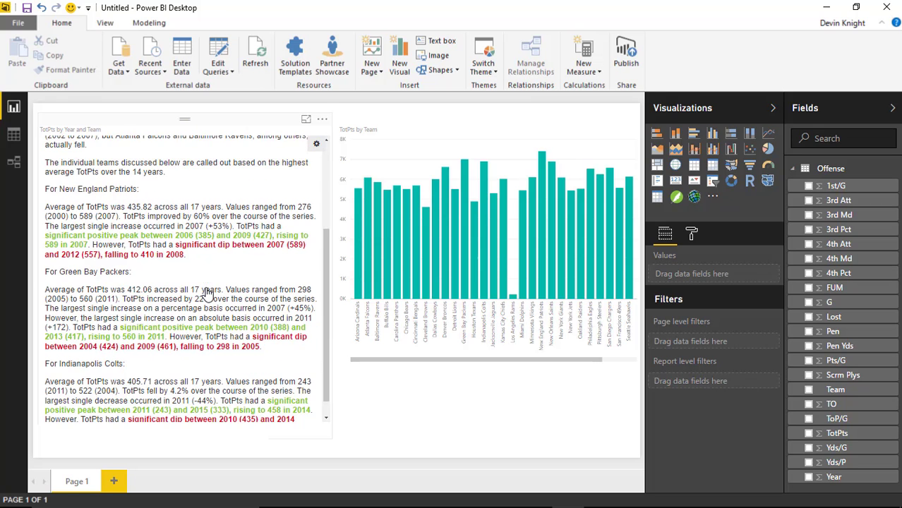
scroll(203, 298, up, 5)
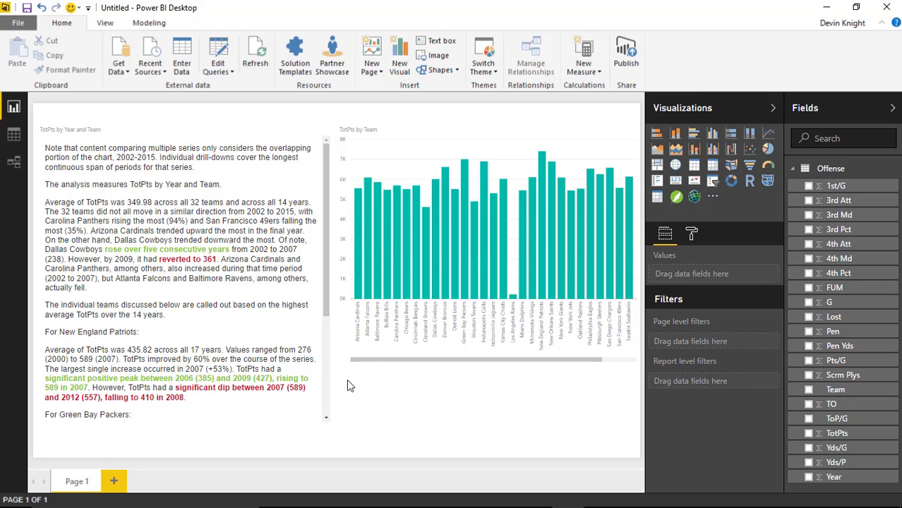
scroll(327, 345, down, 5)
scroll(327, 344, up, 5)
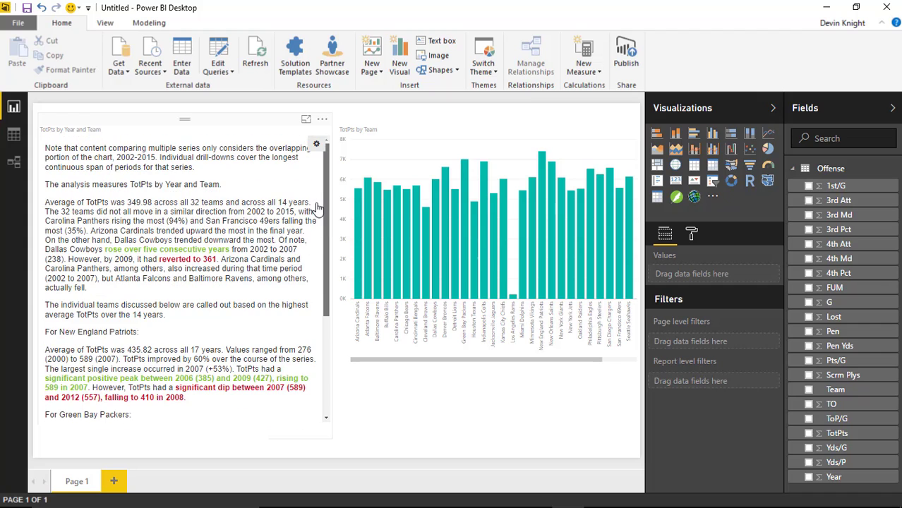